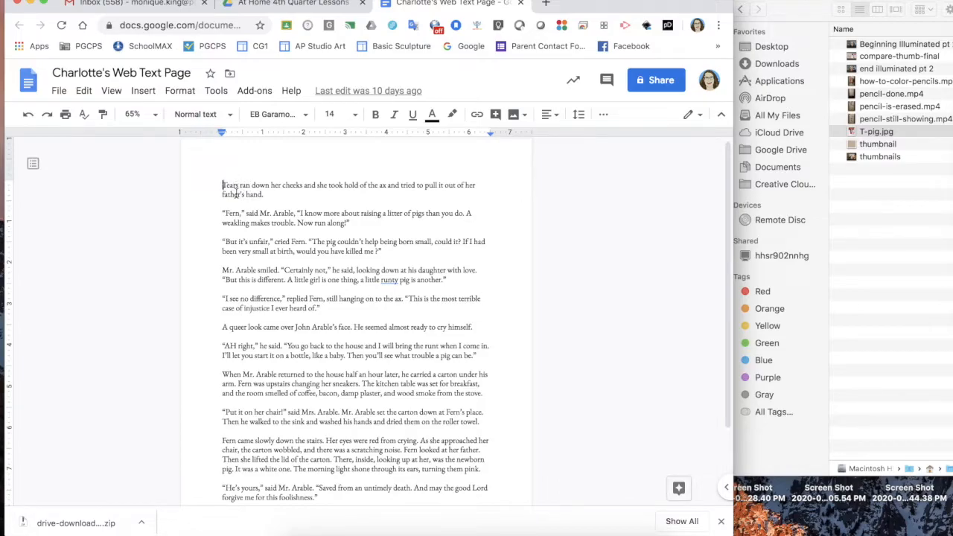
# Delete the capital T that starts the opening word "Tears" in the first paragraph
pyautogui.press('BackSpace')
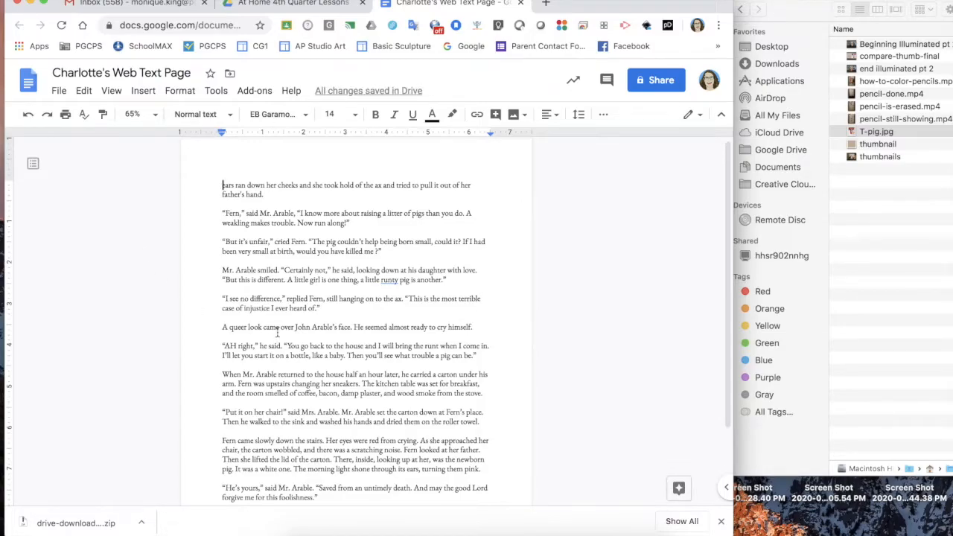
pyautogui.scroll(-3, 278, 328)
pyautogui.scroll(3, 277, 327)
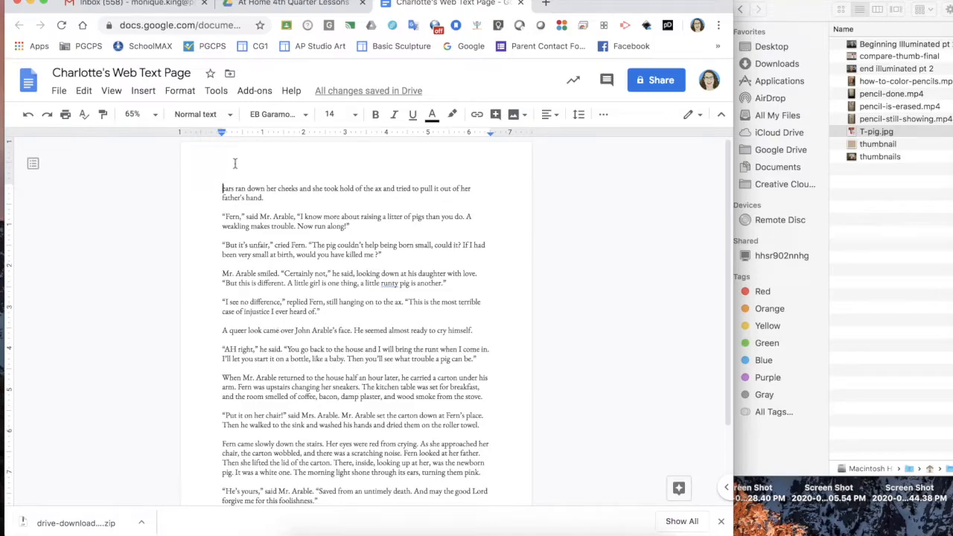
# Insert T-pig.jpg from the computer at the start of the text, using Desktop > ERHS > Videos from Home > Illuminated Letter Part 2
pyautogui.click(147, 93)
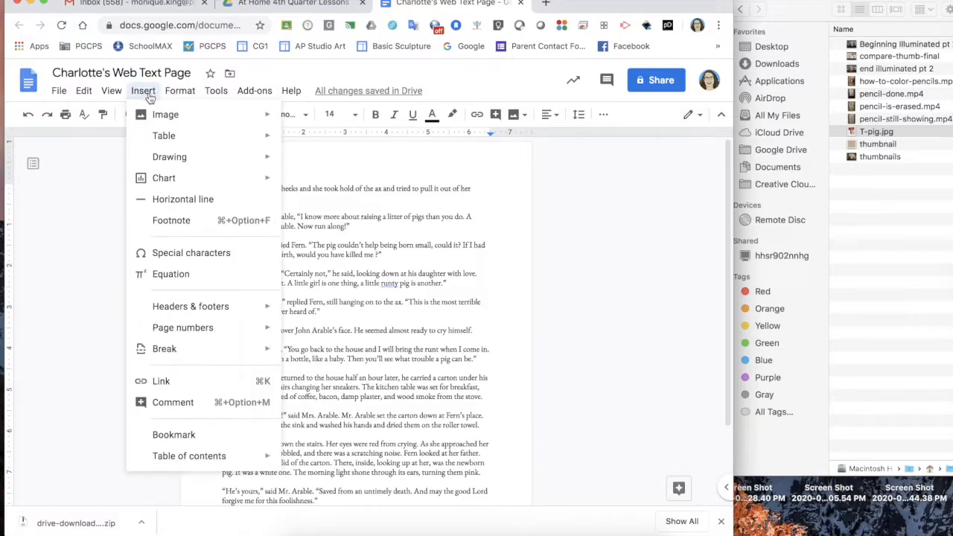
pyautogui.moveTo(159, 117)
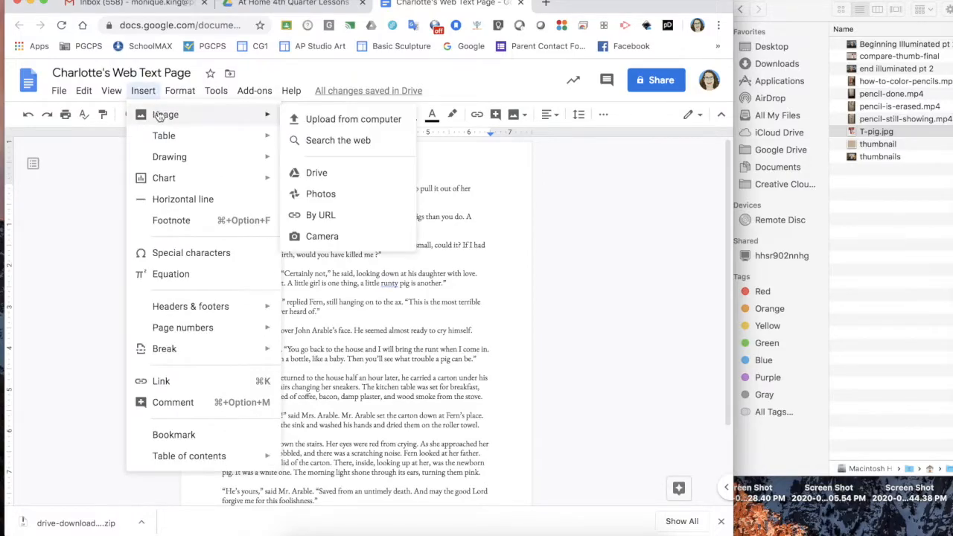
pyautogui.click(290, 119)
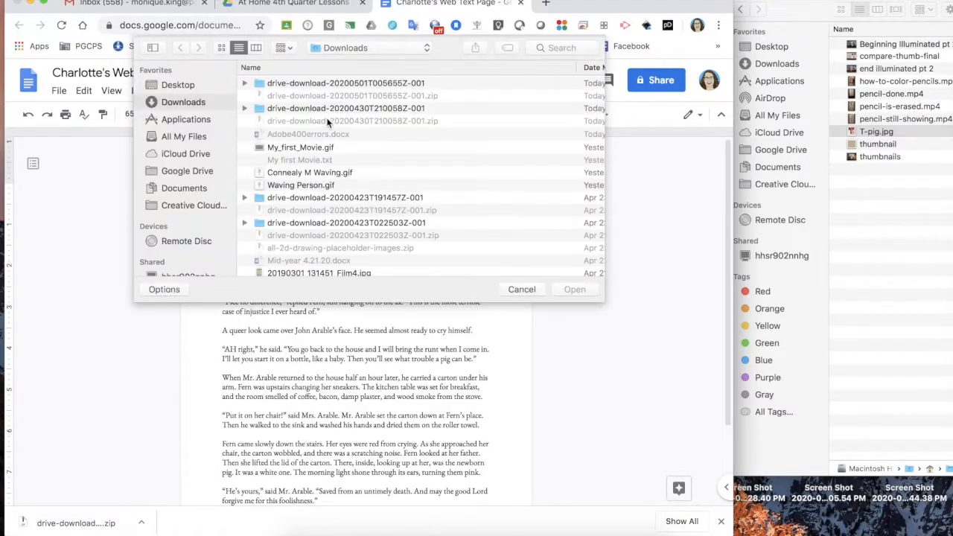
pyautogui.click(179, 85)
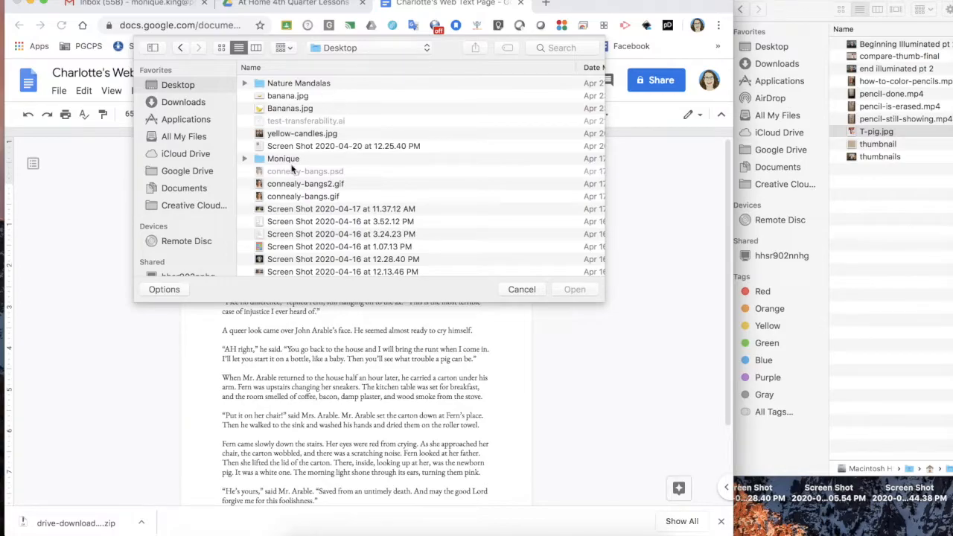
pyautogui.scroll(-5, 290, 161)
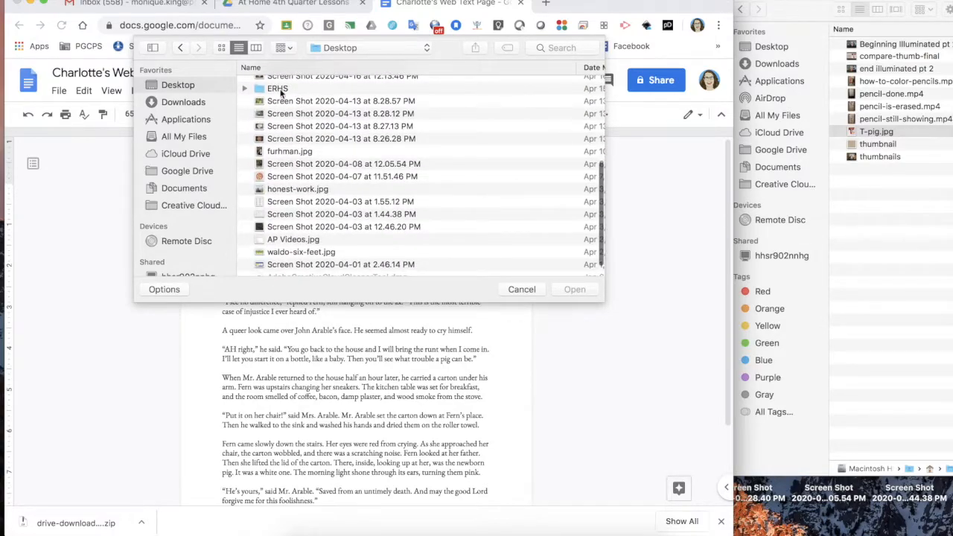
pyautogui.doubleClick(276, 87)
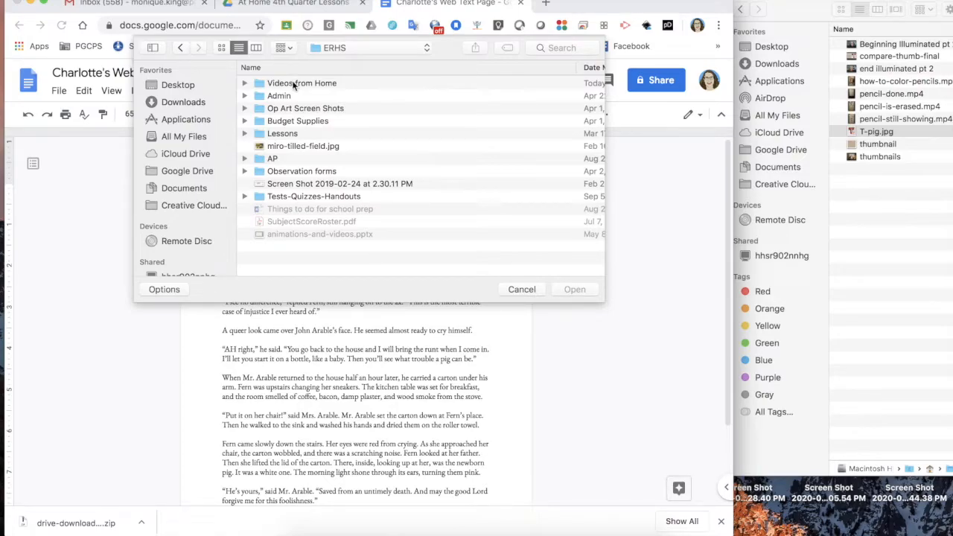
pyautogui.doubleClick(292, 84)
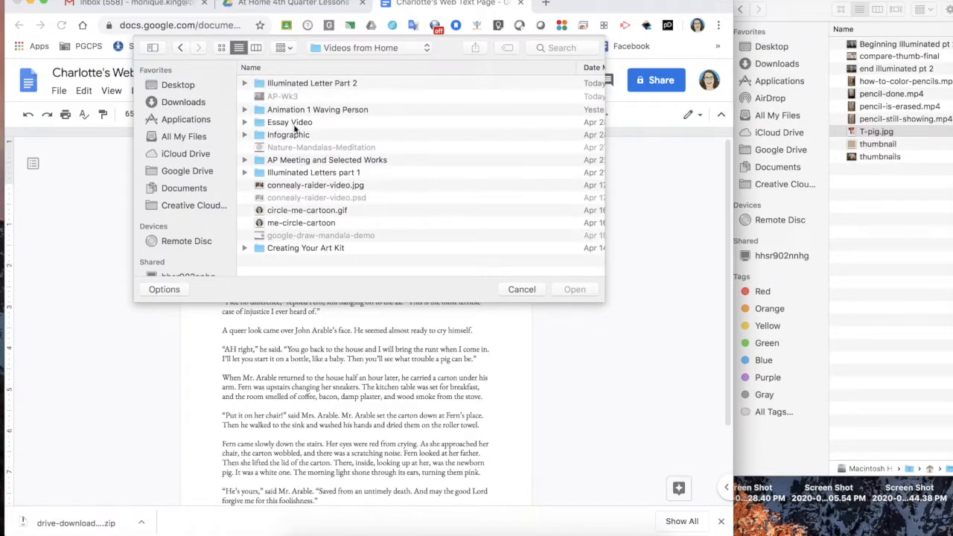
pyautogui.doubleClick(326, 82)
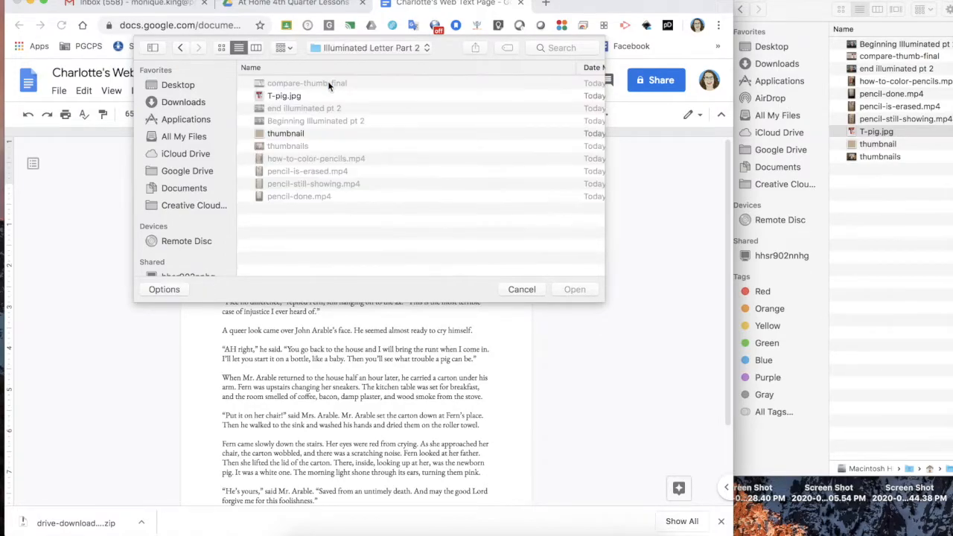
pyautogui.doubleClick(286, 98)
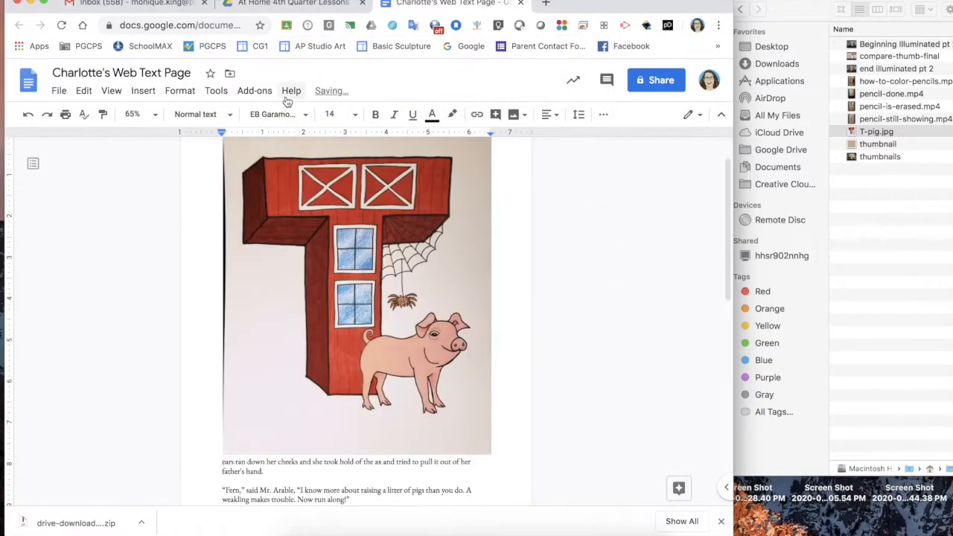
# Shrink the illustrated T image proportionally to about 3 inches wide and wrap the text around it
pyautogui.click(477, 441)
pyautogui.moveTo(492, 462); pyautogui.dragTo(232, 268)
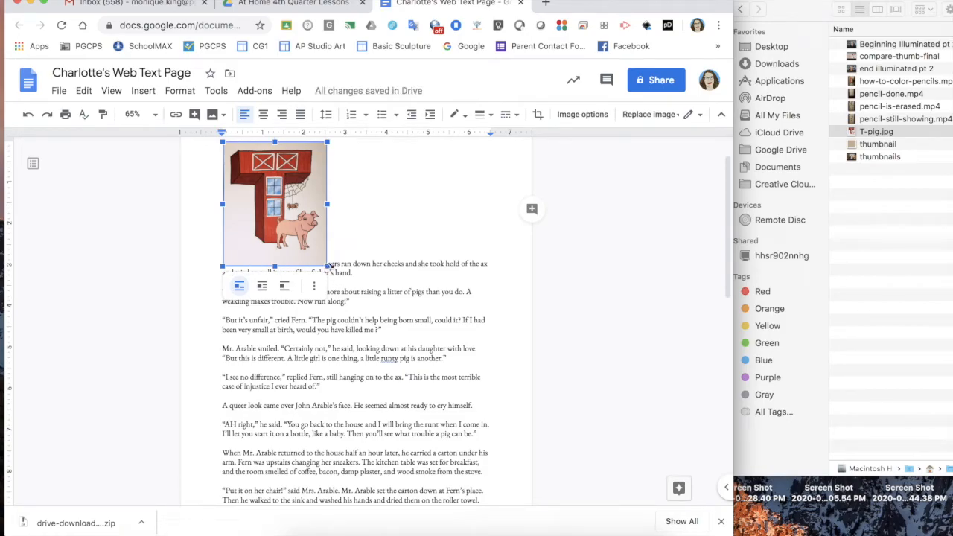
pyautogui.moveTo(328, 266); pyautogui.dragTo(338, 285)
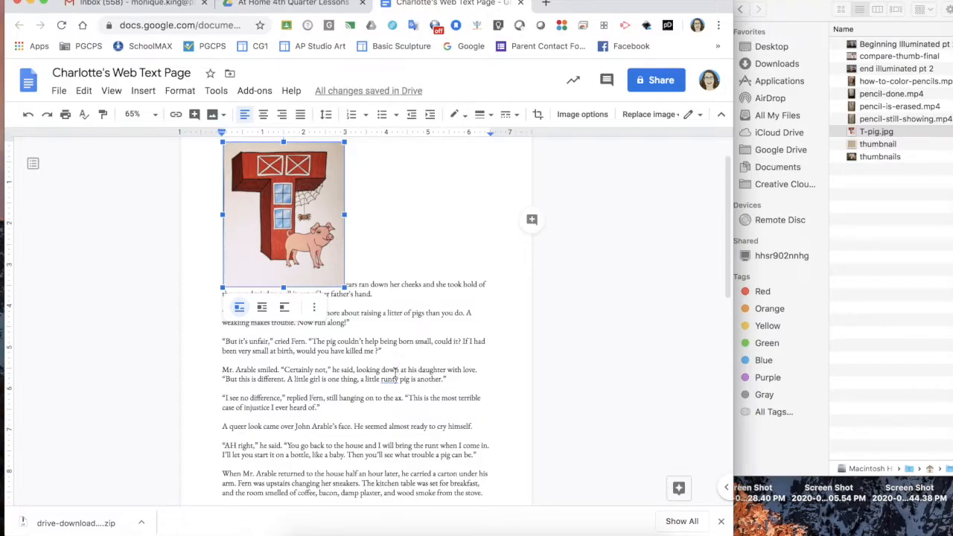
pyautogui.click(262, 309)
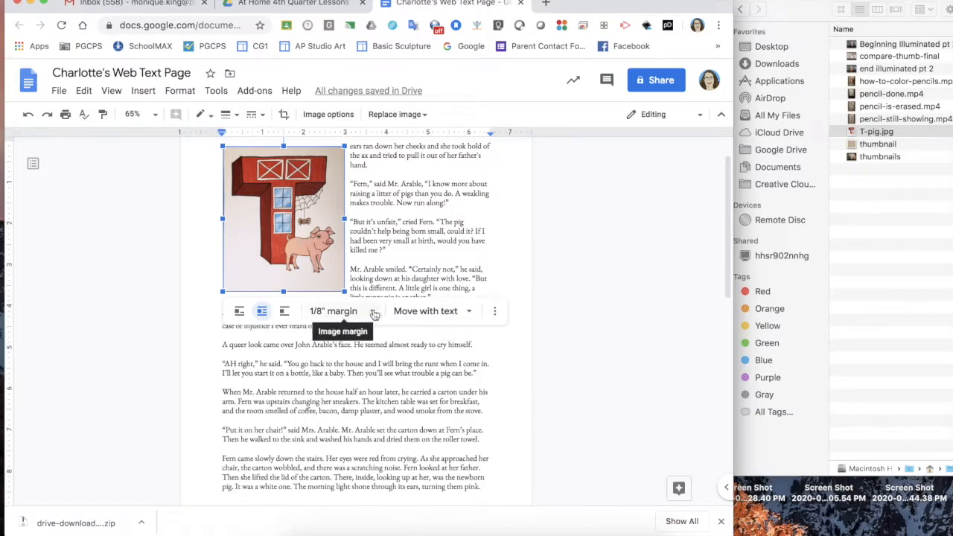
# Try a 3/8" margin around the wrapped image and set it back to 1/8"
pyautogui.click(373, 311)
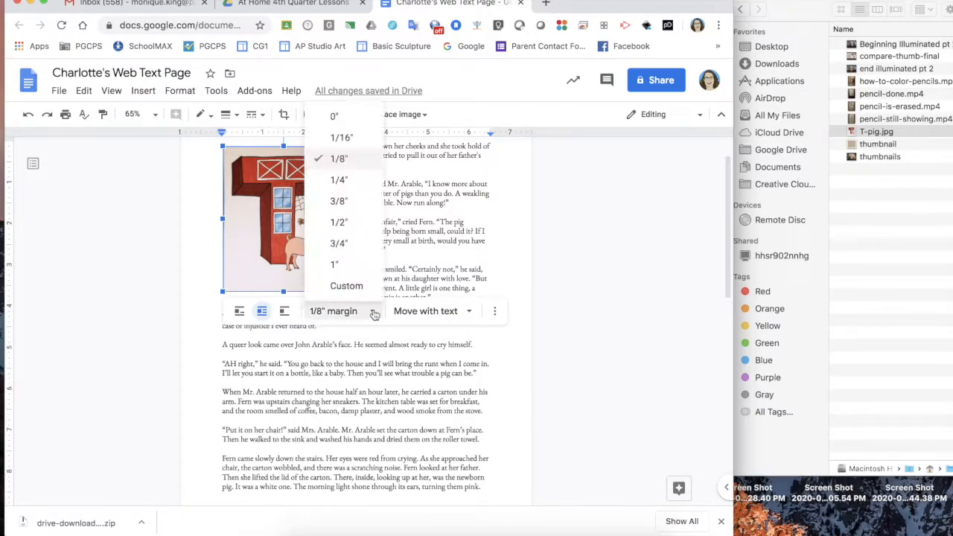
pyautogui.click(356, 202)
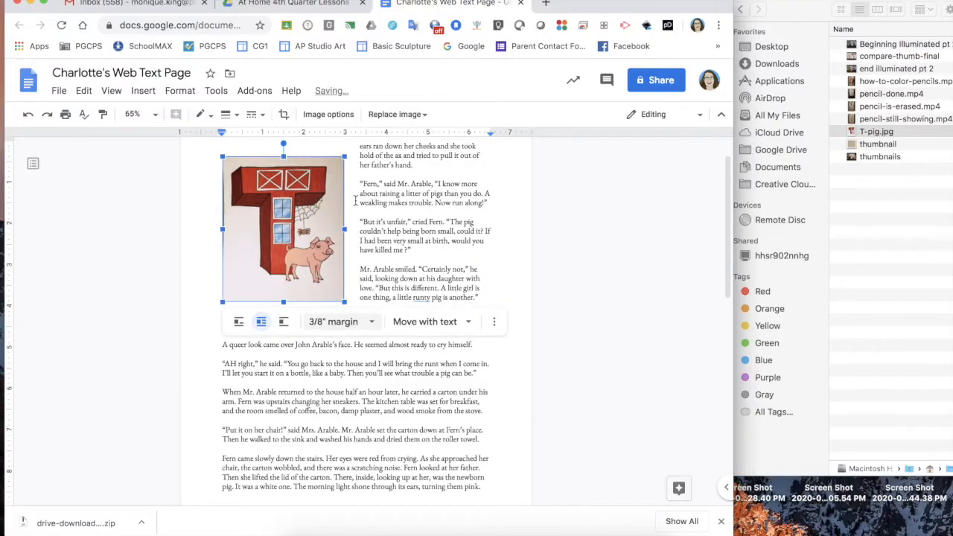
pyautogui.click(366, 328)
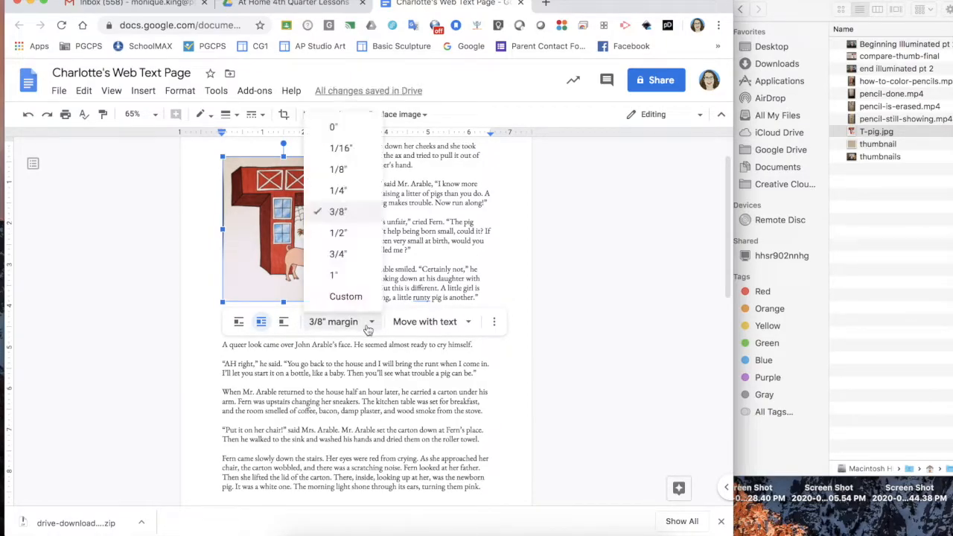
pyautogui.click(350, 169)
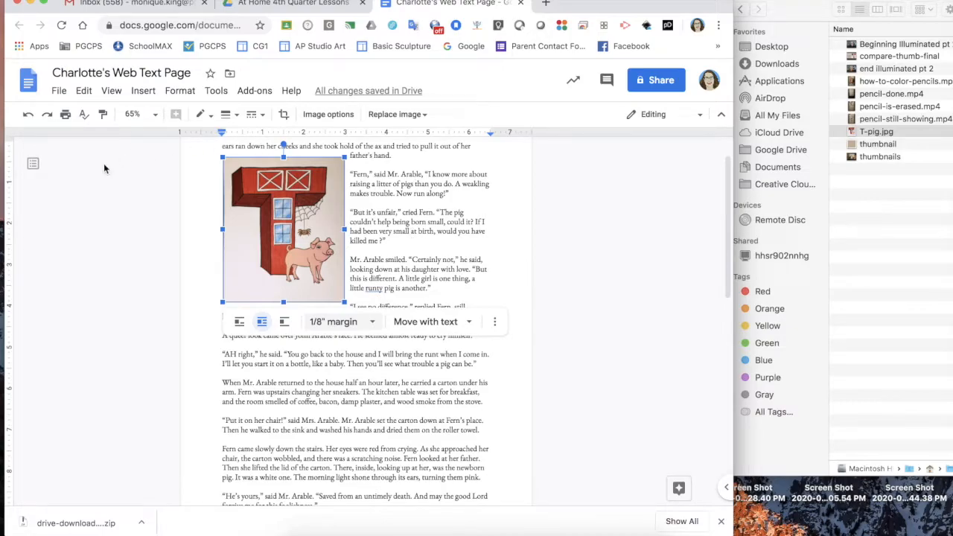
# Crop the excess background from all four sides of the T image, close to the drawing
pyautogui.click(284, 116)
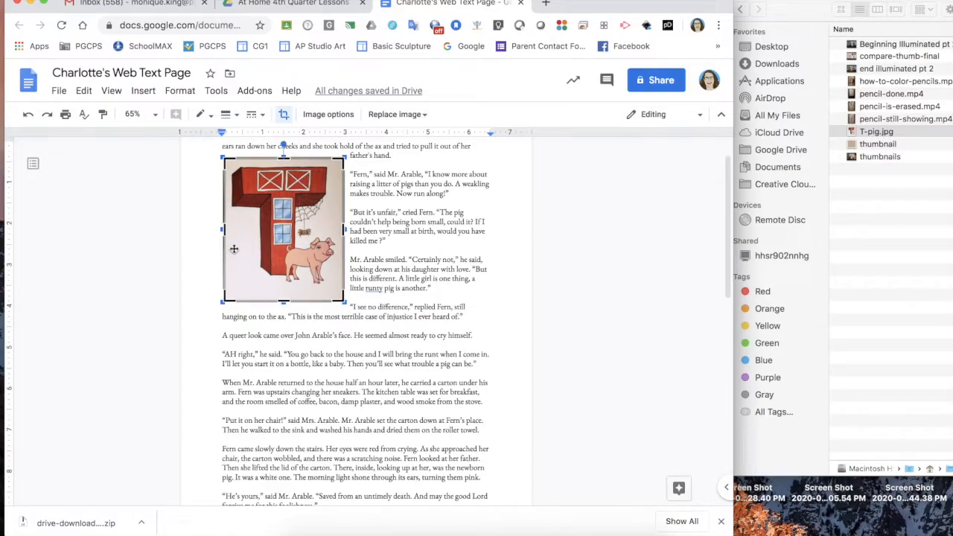
pyautogui.moveTo(225, 234); pyautogui.dragTo(232, 236)
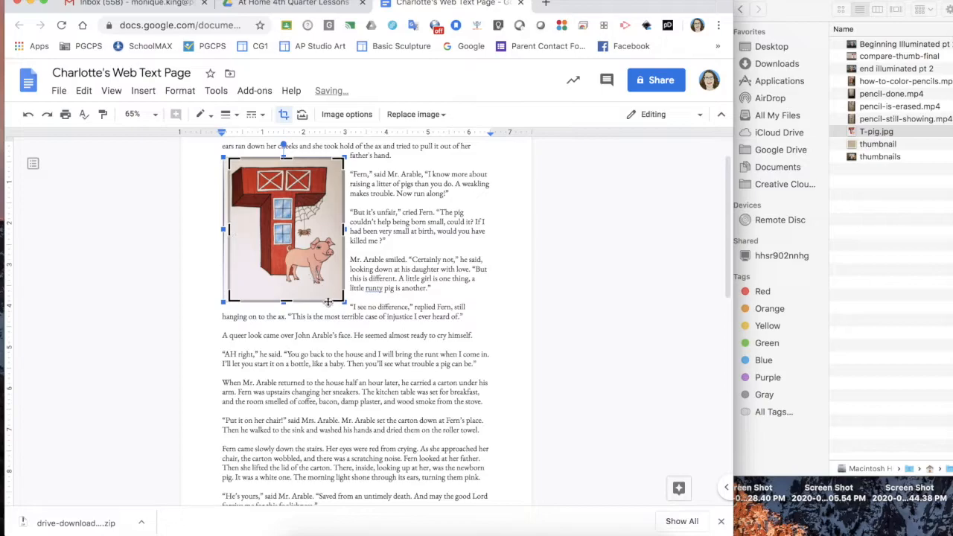
pyautogui.moveTo(289, 300); pyautogui.dragTo(289, 285)
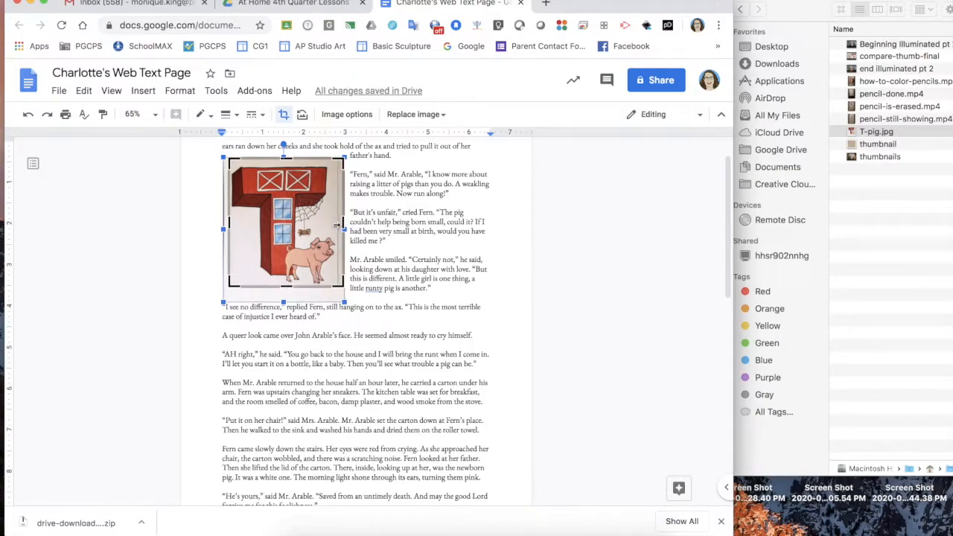
pyautogui.moveTo(338, 226); pyautogui.dragTo(333, 227)
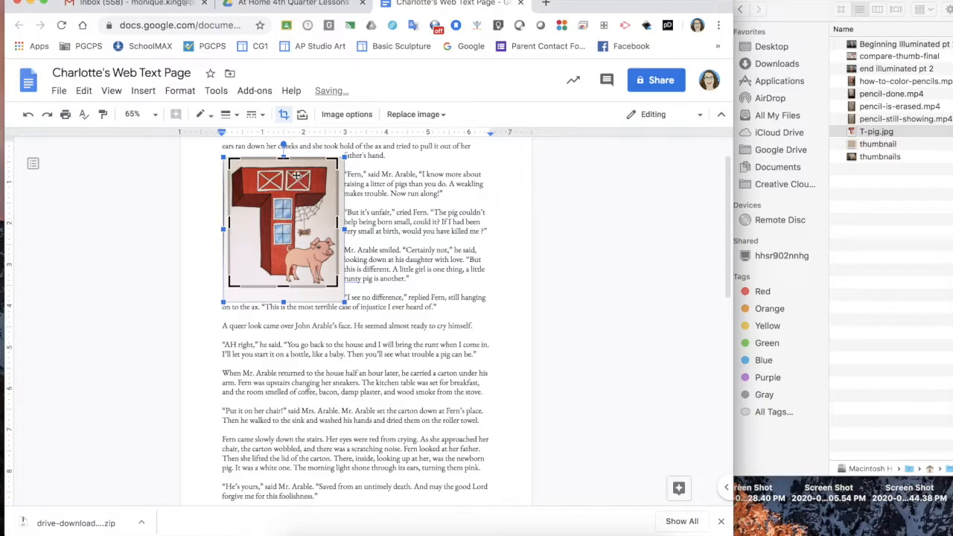
pyautogui.moveTo(286, 160); pyautogui.dragTo(287, 166)
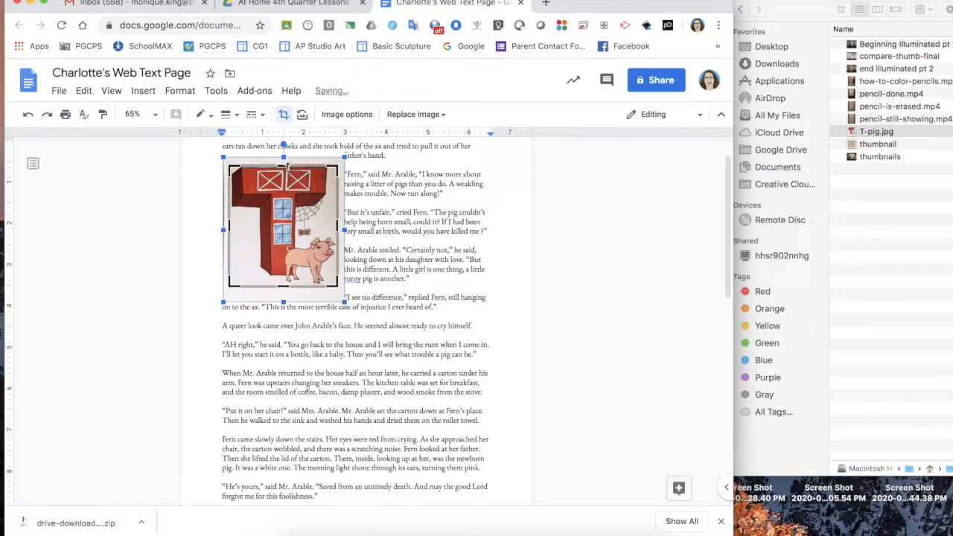
pyautogui.click(497, 194)
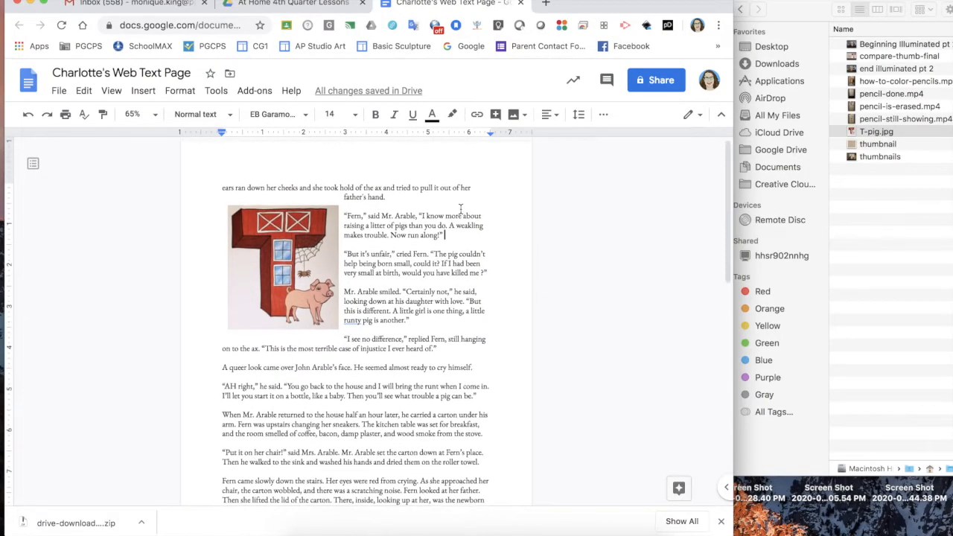
# Nudge the cropped image up until its top edge lines up with the first line of text
pyautogui.click(277, 264)
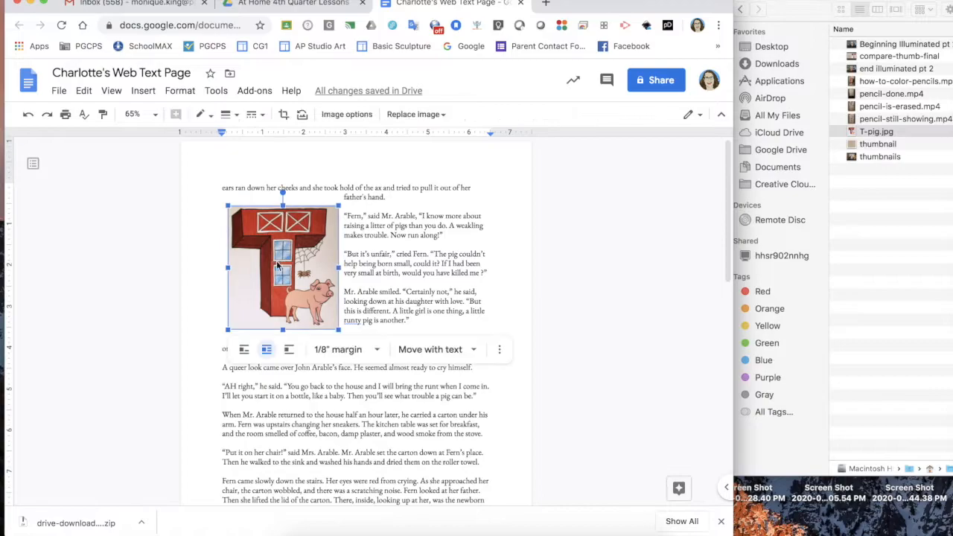
pyautogui.press('Up')
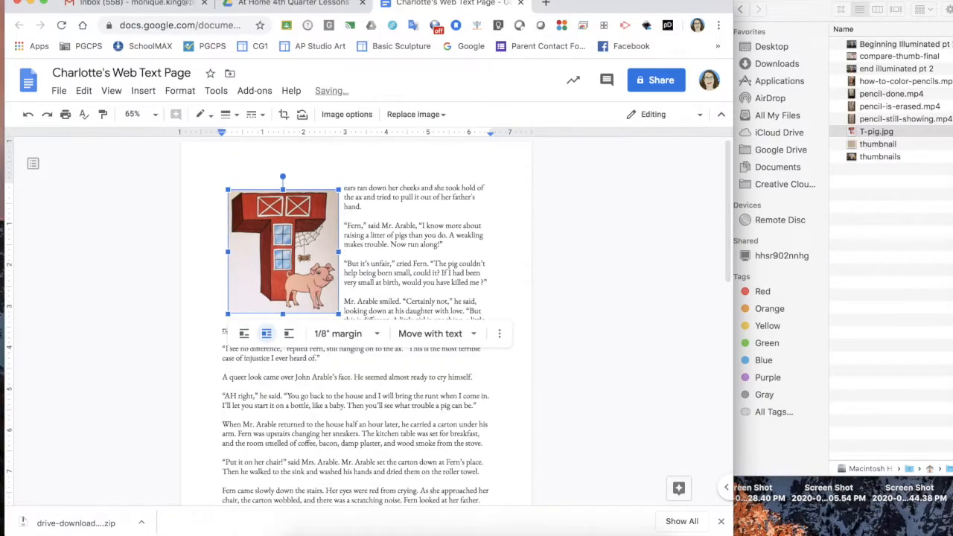
pyautogui.press('Up')
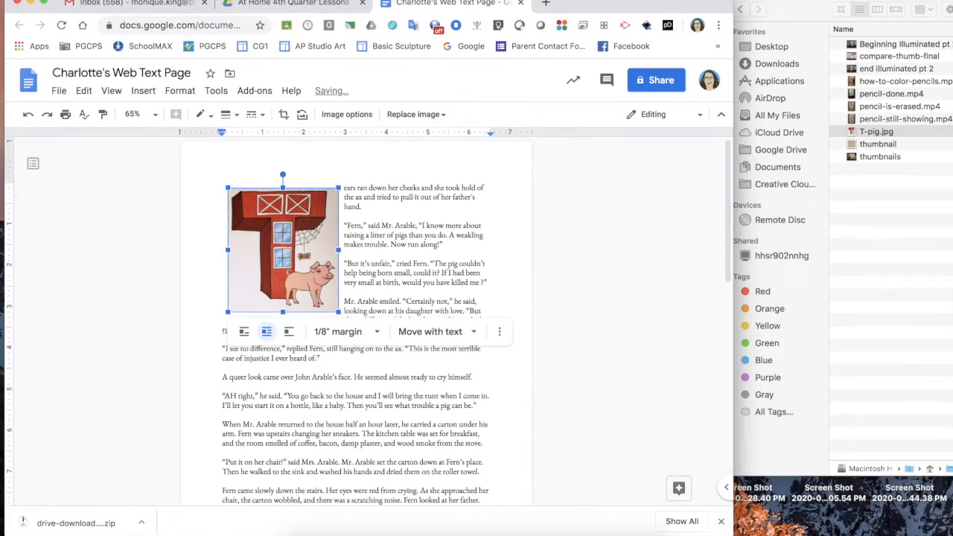
pyautogui.click(131, 297)
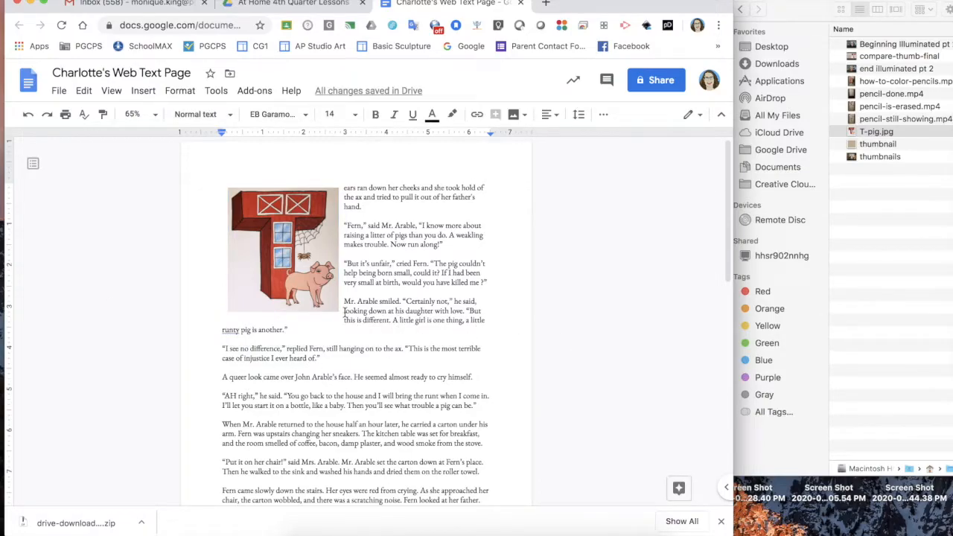
# Try shrinking the image to about 2.5 inches wide to improve how the last wrapped paragraph ends beside it
pyautogui.click(311, 283)
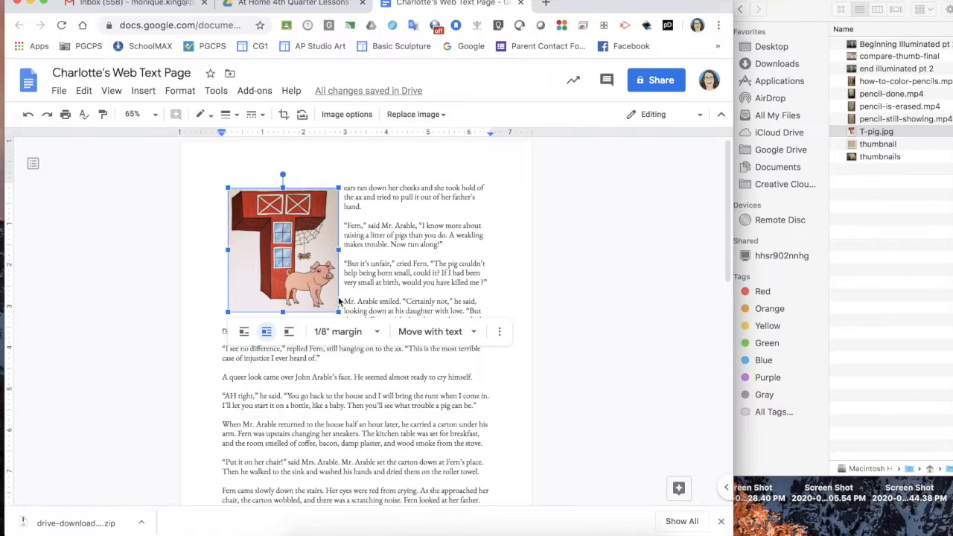
pyautogui.click(572, 290)
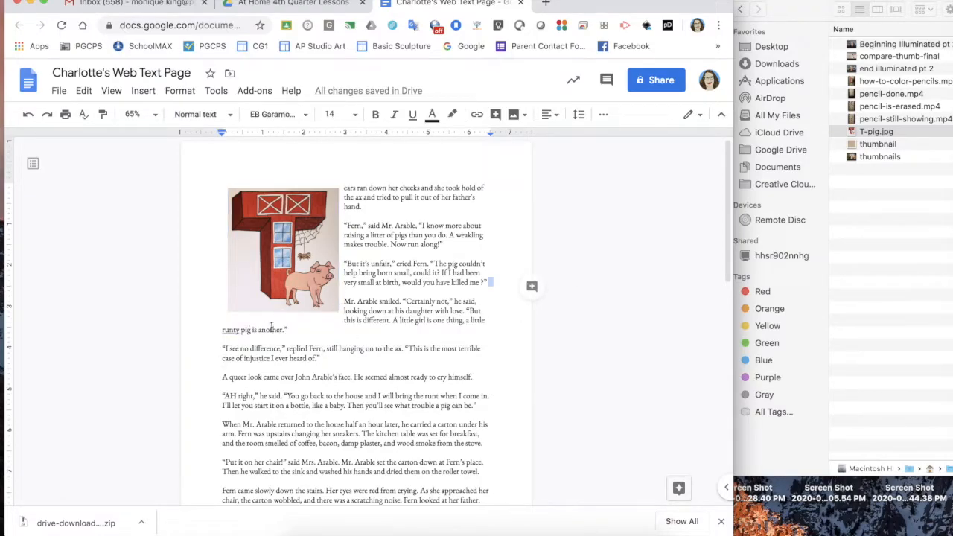
pyautogui.click(319, 285)
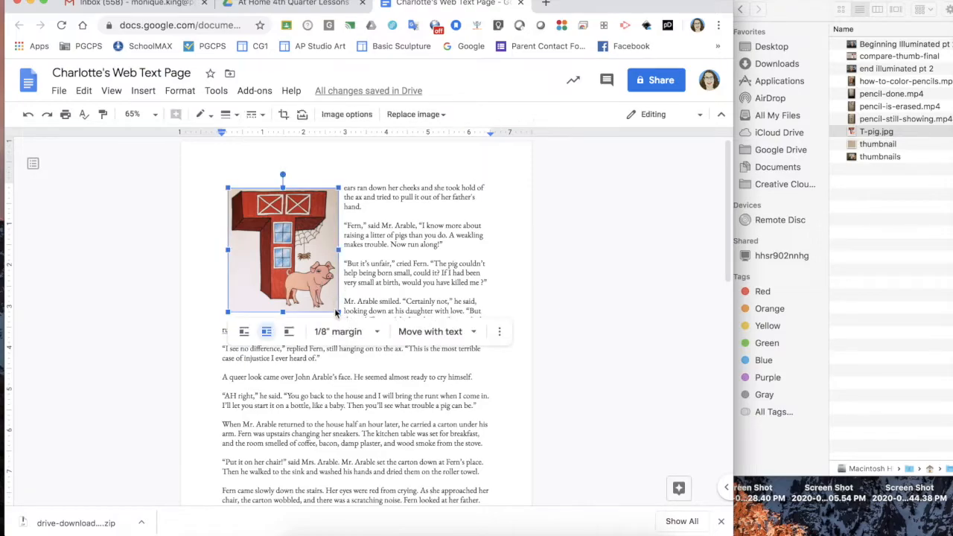
pyautogui.moveTo(336, 312); pyautogui.dragTo(332, 306)
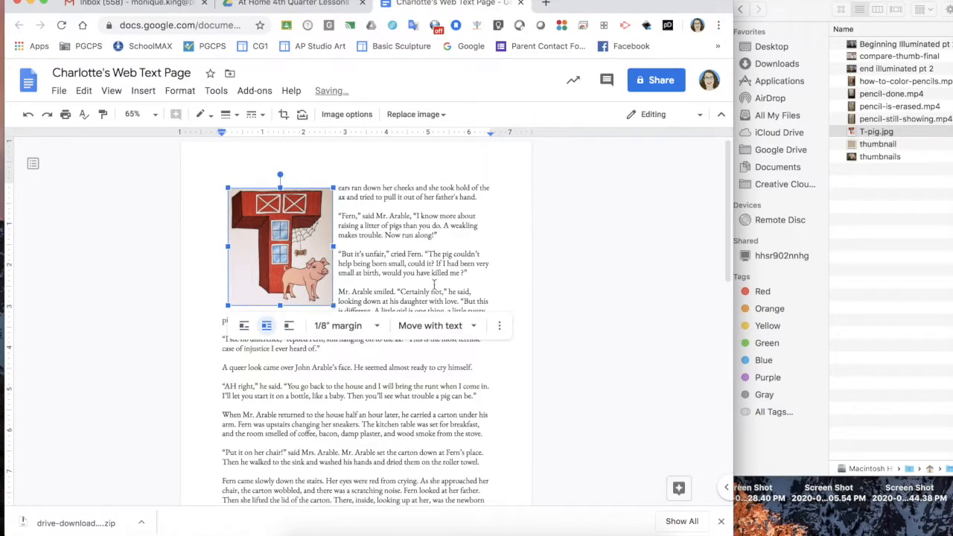
pyautogui.click(590, 275)
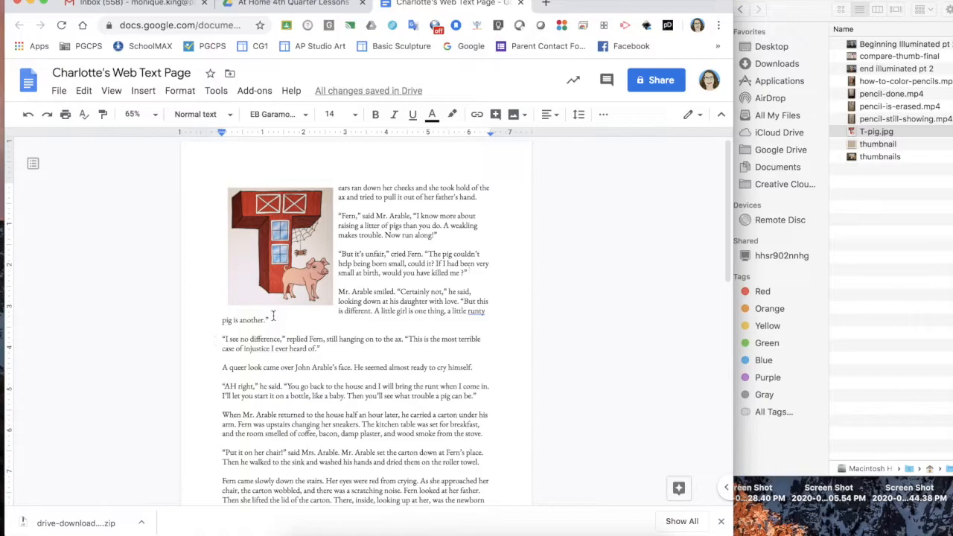
# Enlarge the T image proportionally to just under 3 inches wide and keep it selected
pyautogui.click(314, 295)
pyautogui.moveTo(336, 310); pyautogui.dragTo(347, 321)
pyautogui.click(601, 291)
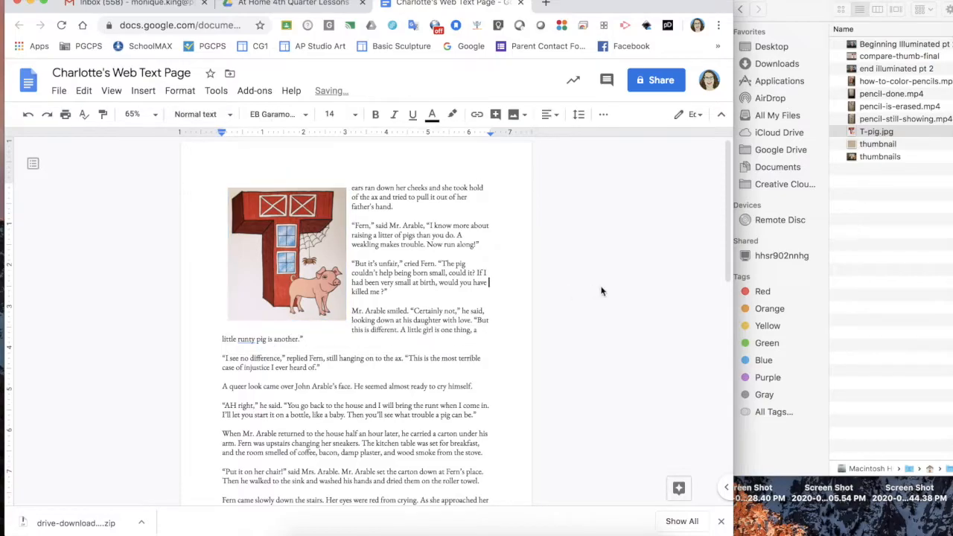
pyautogui.click(325, 287)
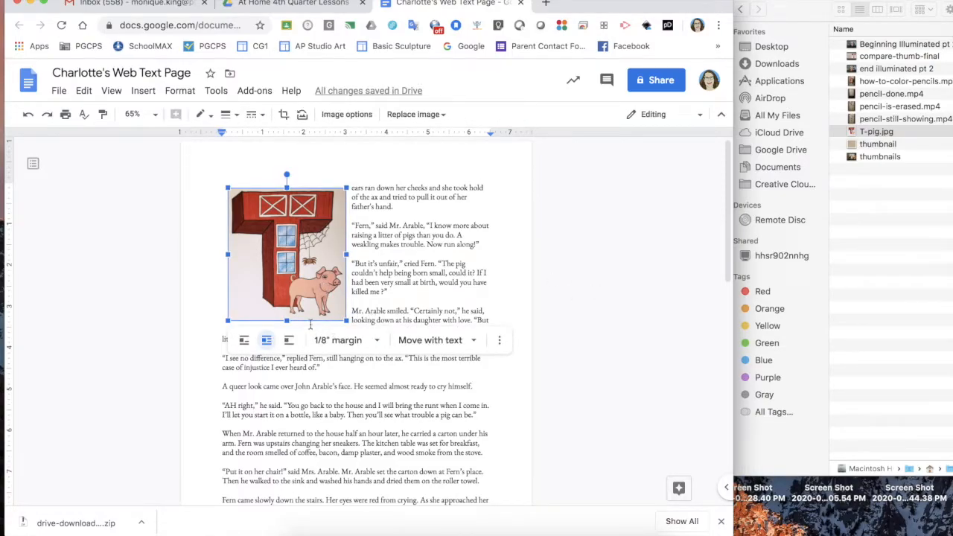
# Set the text-wrap margin around the T image to 1/4 inch, and reselect the image
pyautogui.click(378, 340)
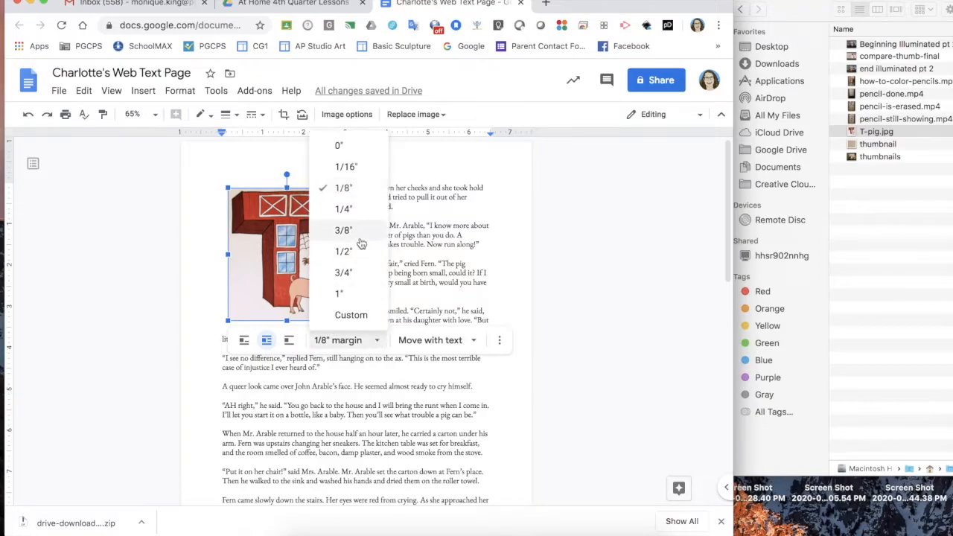
pyautogui.click(355, 212)
pyautogui.click(592, 264)
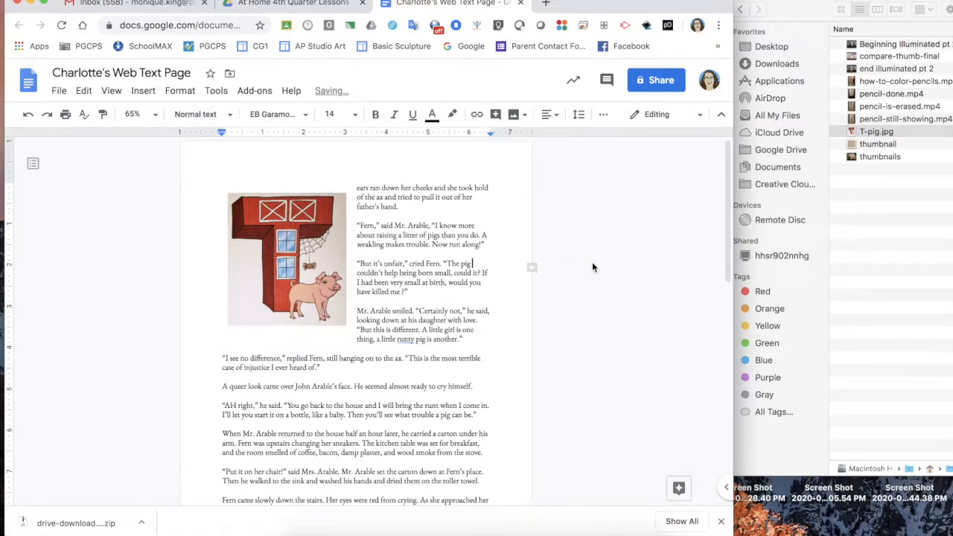
pyautogui.click(326, 259)
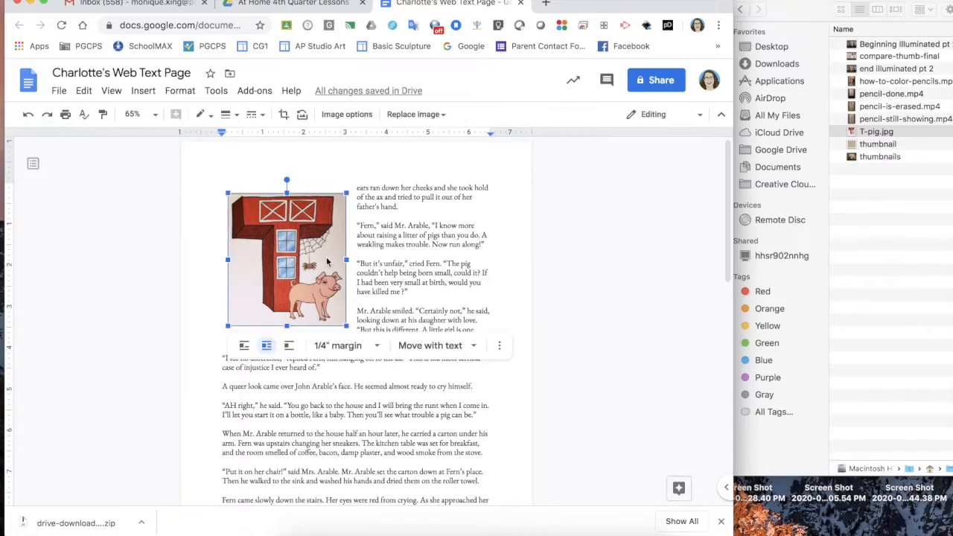
pyautogui.press('Up')
# Try fixing the T image's position on the page, open its position options, and return it to moving with the text
pyautogui.click(457, 348)
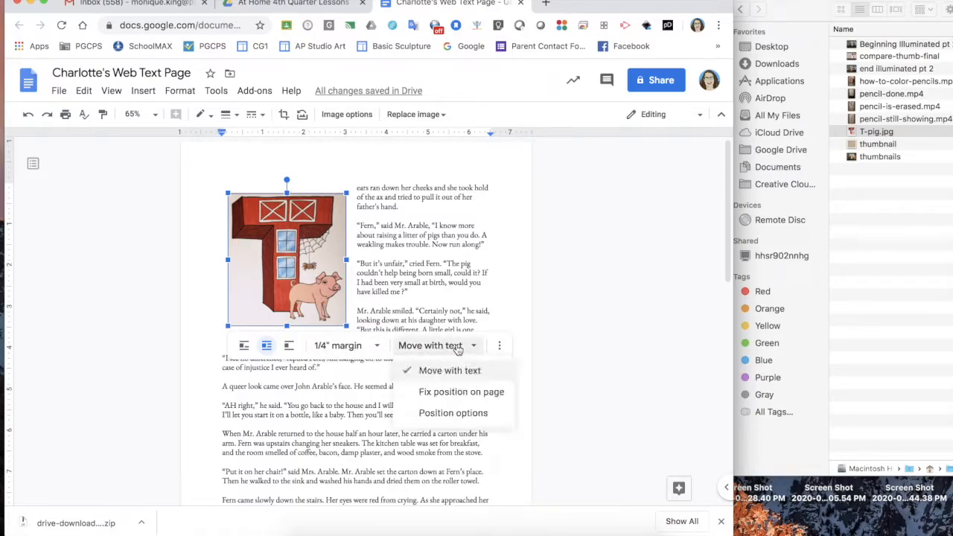
pyautogui.click(452, 391)
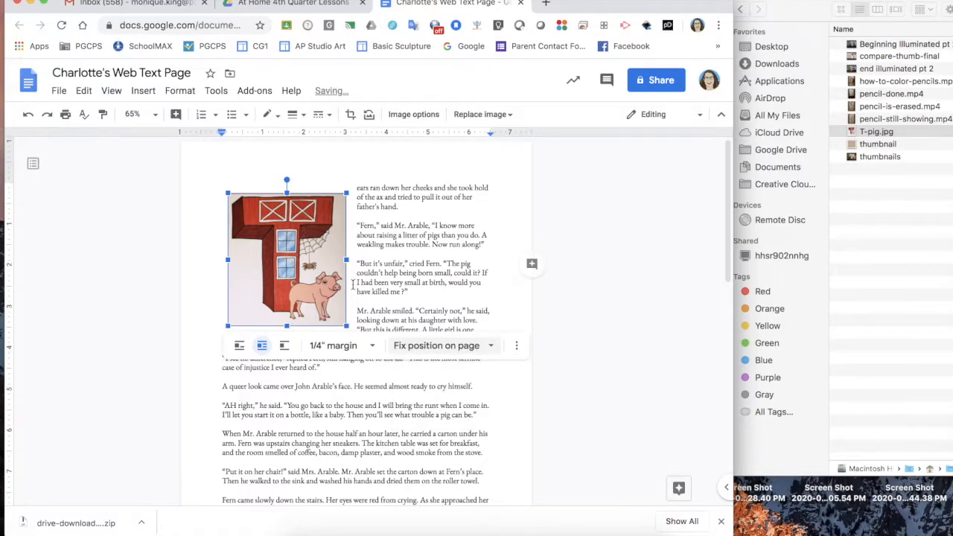
pyautogui.click(439, 345)
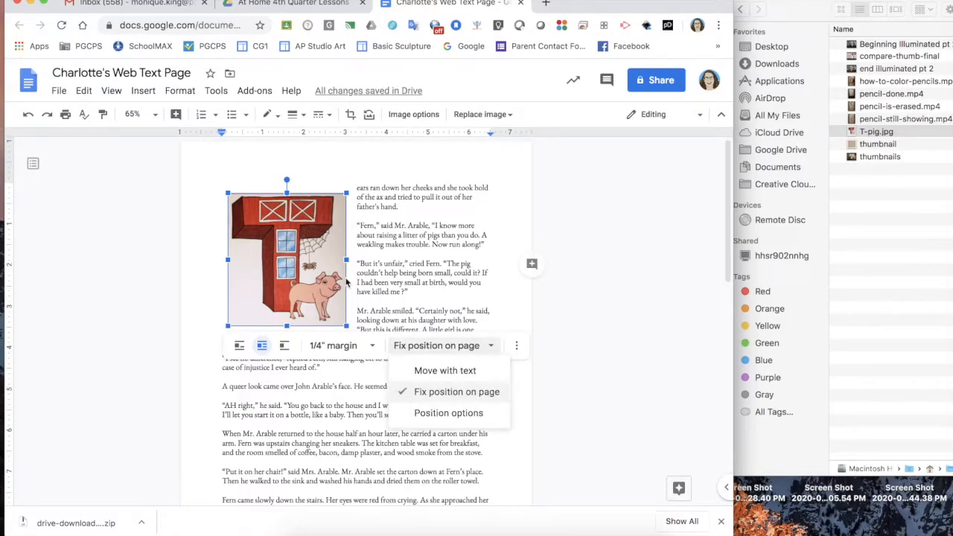
pyautogui.click(444, 412)
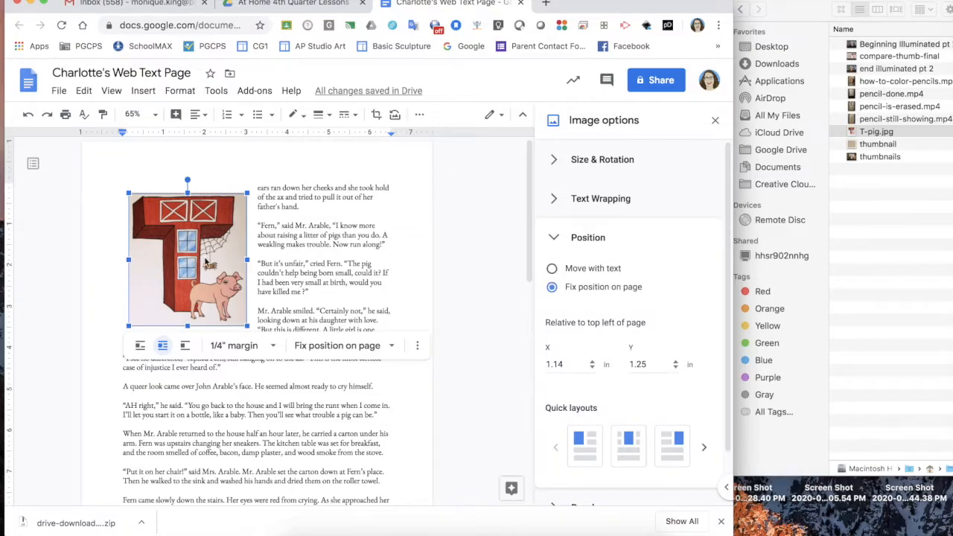
pyautogui.click(356, 345)
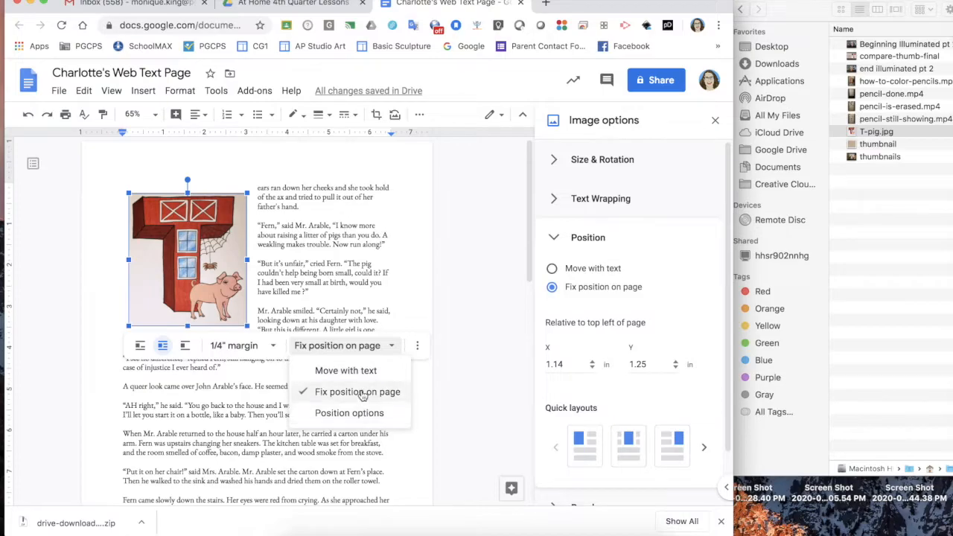
pyautogui.click(361, 371)
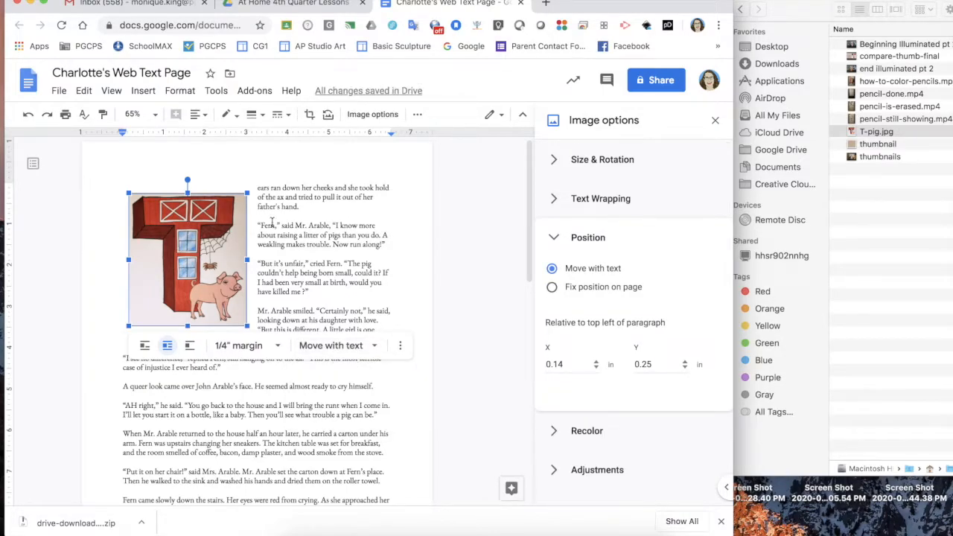
# Nudge the T image slightly to the right, to a horizontal position of 0.17 inches relative to its paragraph, and deselect it
pyautogui.press('Left')
pyautogui.moveTo(215, 269); pyautogui.dragTo(216, 249)
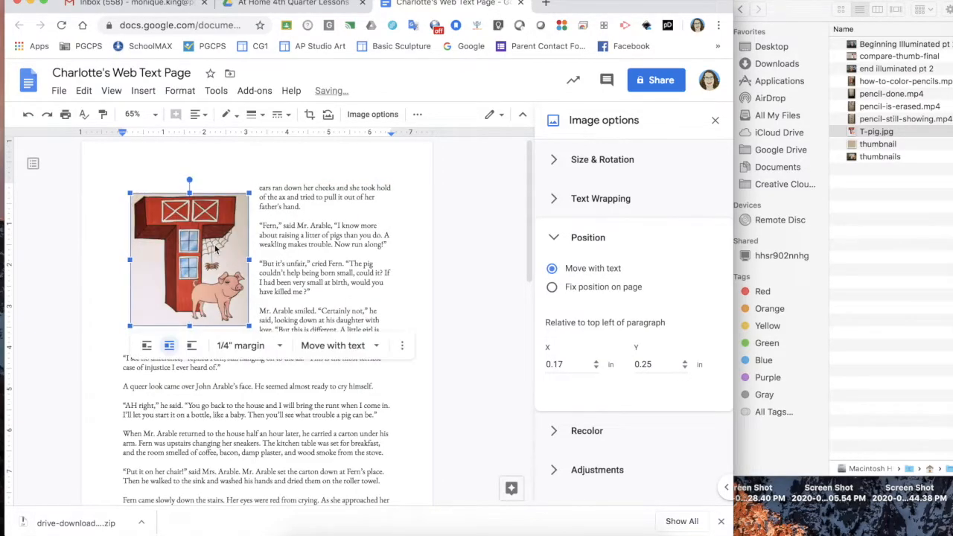
pyautogui.click(481, 252)
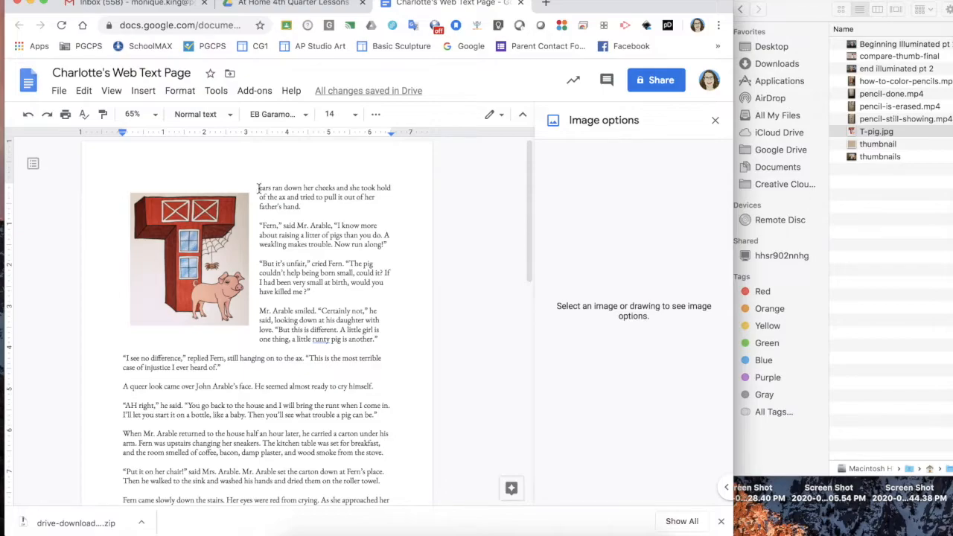
# Insert a blank line before the opening words beside the T image, and check how the text flows across both pages
pyautogui.click(259, 188)
pyautogui.press('Return')
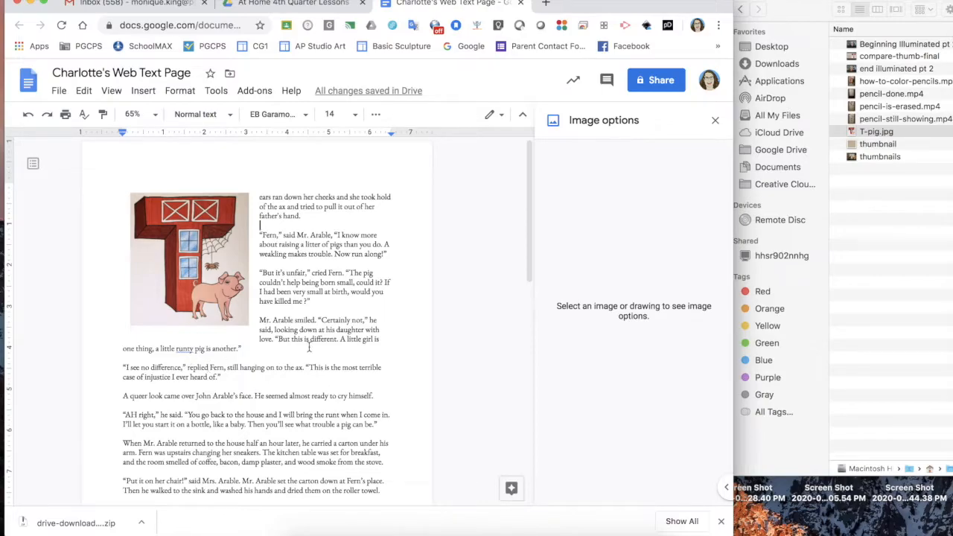
pyautogui.scroll(-5, 312, 340)
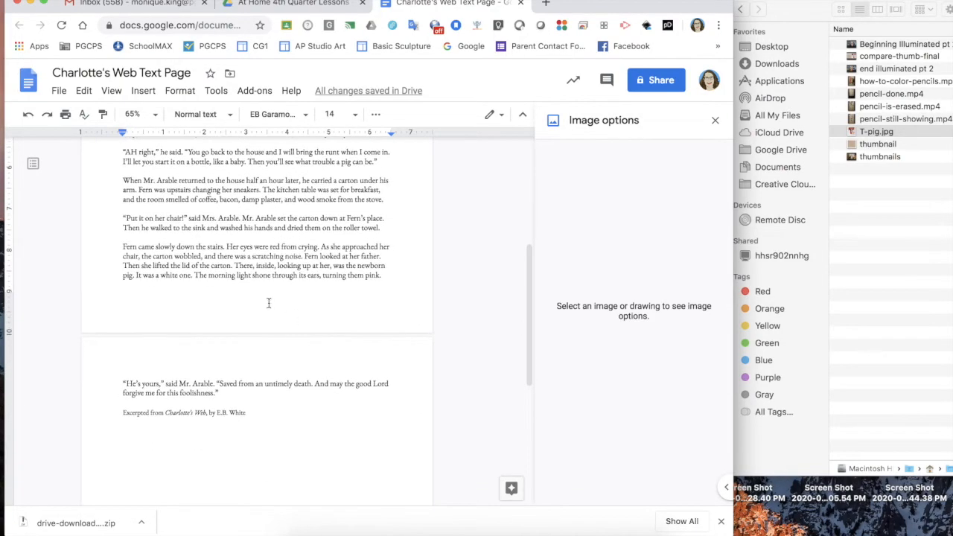
pyautogui.scroll(5, 209, 384)
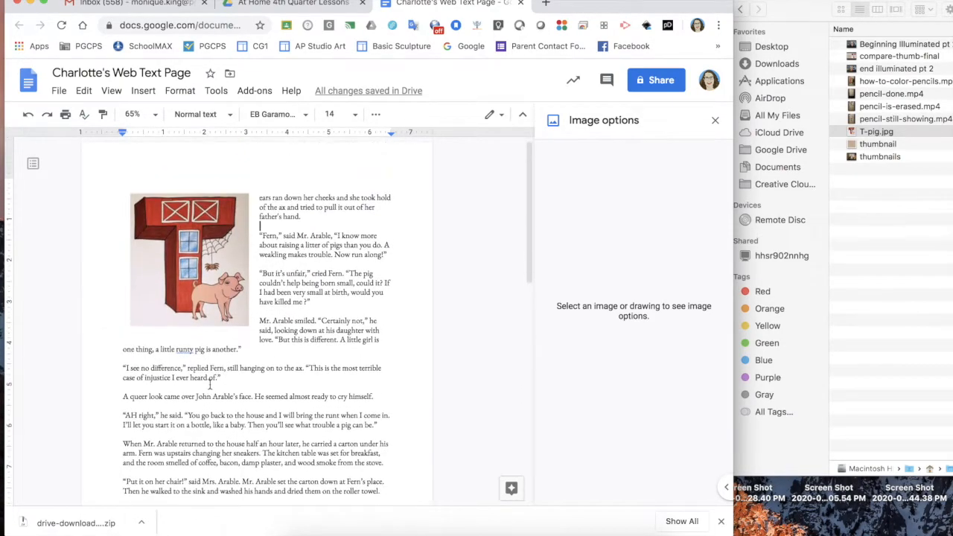
# Select the story passage from "ears ran down" through "this foolishness" and try a font size of 12
pyautogui.moveTo(259, 197); pyautogui.dragTo(242, 429)
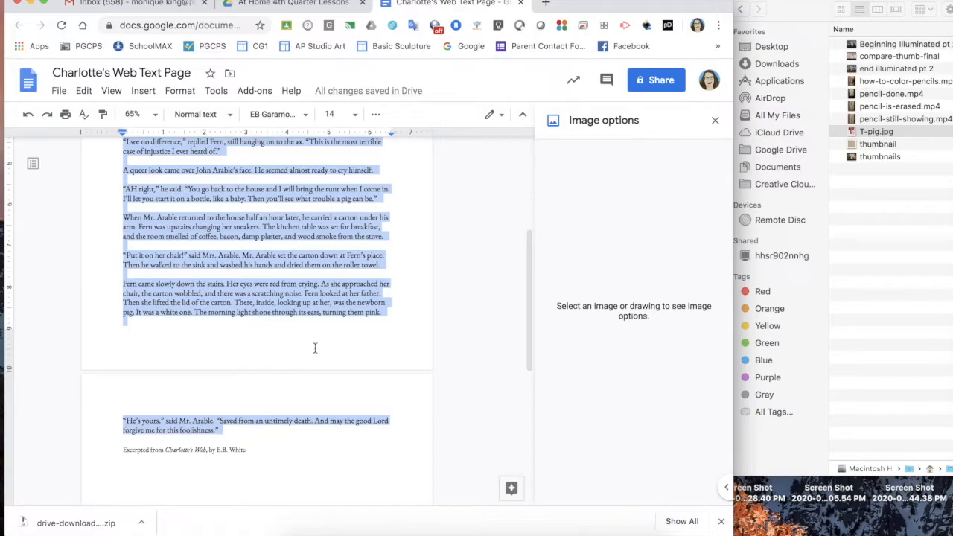
pyautogui.scroll(5, 315, 345)
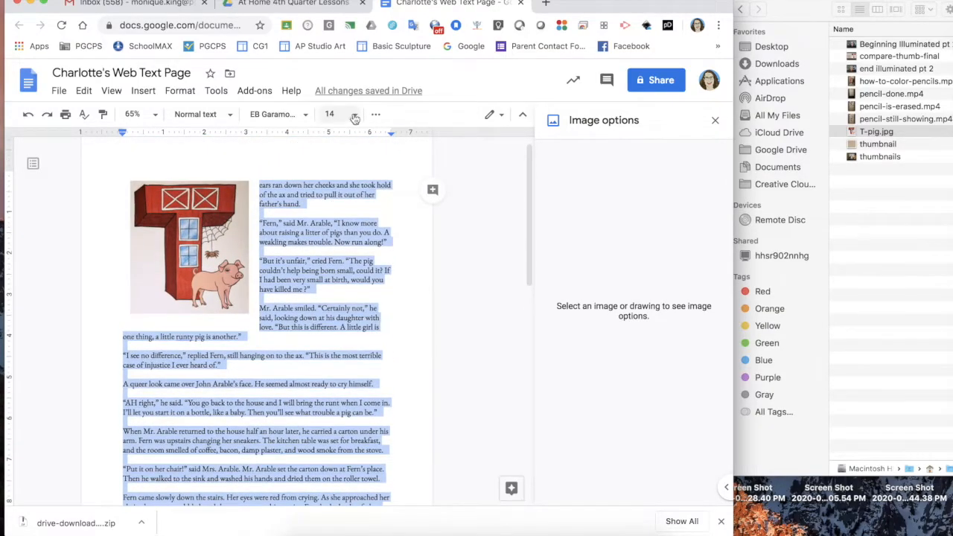
pyautogui.click(355, 120)
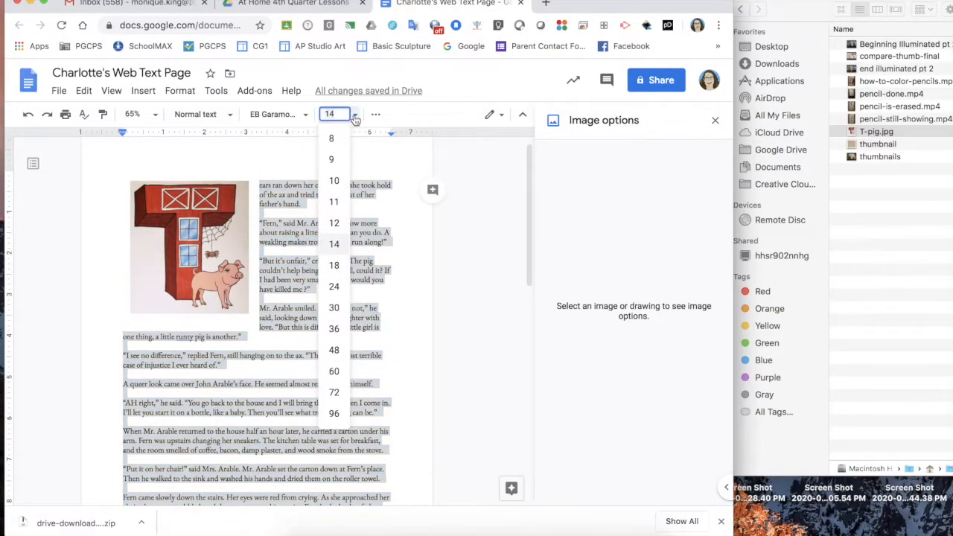
pyautogui.click(333, 218)
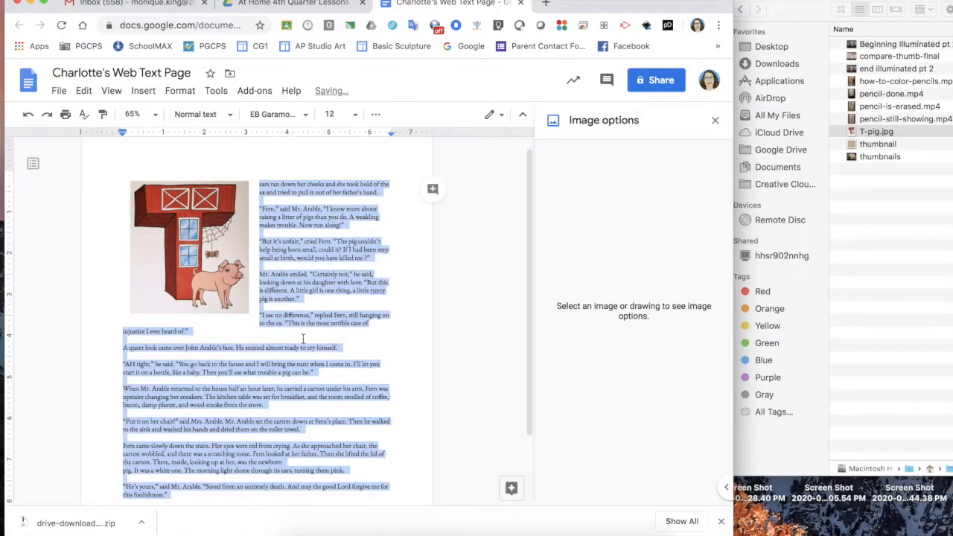
# Try a font size of 18 on the selected passage, and undo that change
pyautogui.click(343, 125)
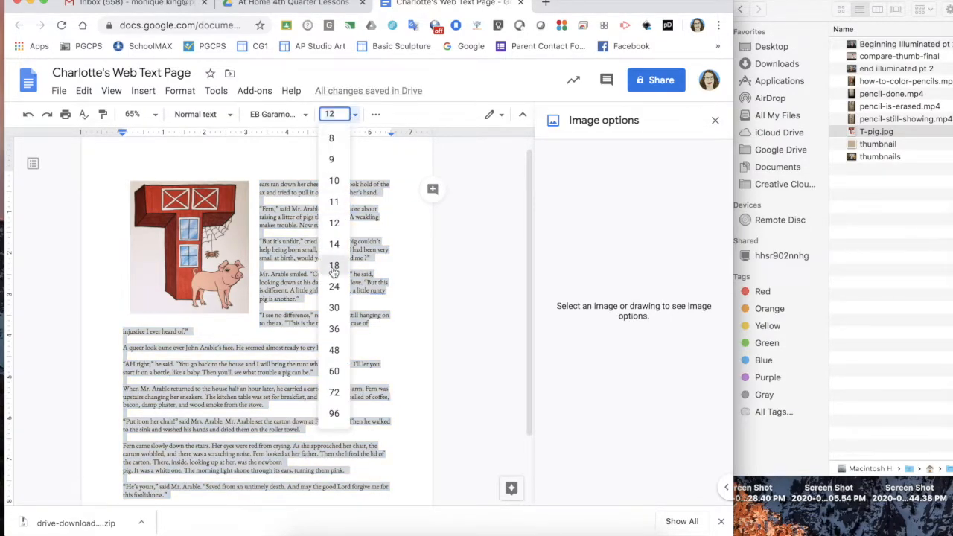
pyautogui.click(332, 268)
pyautogui.click(313, 348)
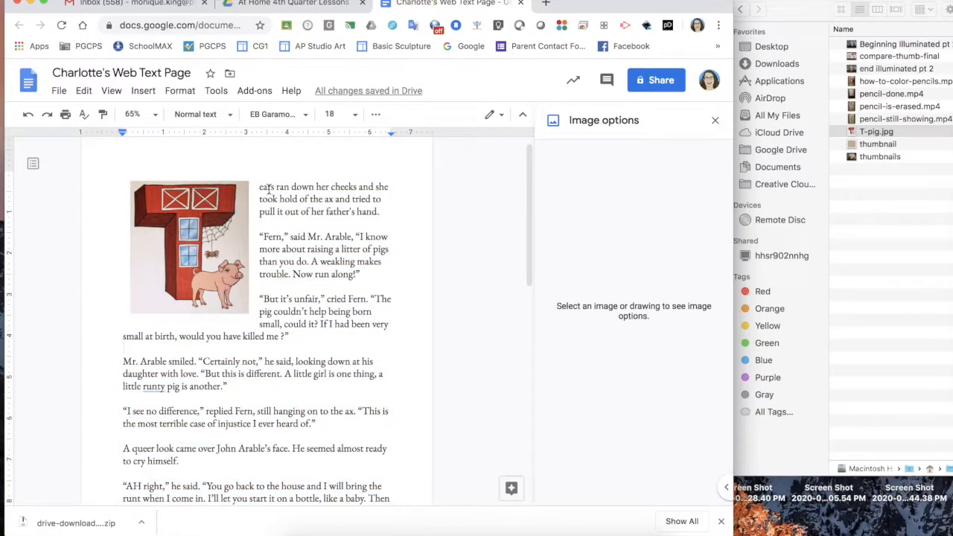
pyautogui.press('super+z')
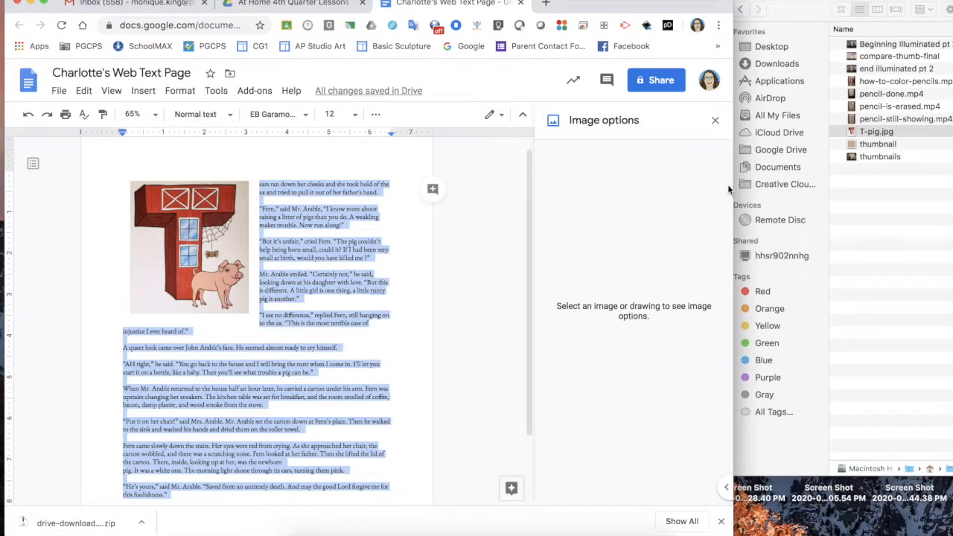
# Widen the browser window, try adding space after each paragraph of the selected passage, and remove that spacing again
pyautogui.moveTo(728, 184); pyautogui.dragTo(921, 169)
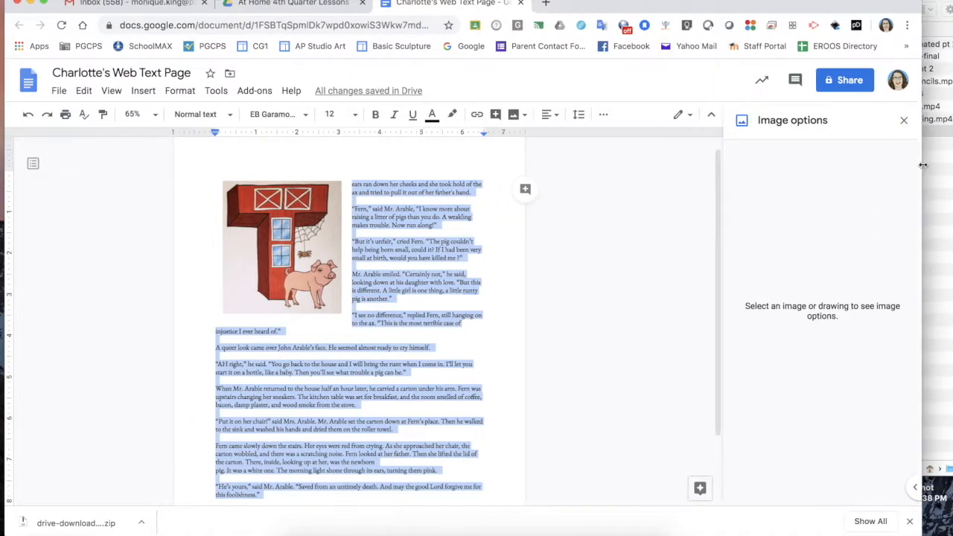
pyautogui.click(578, 115)
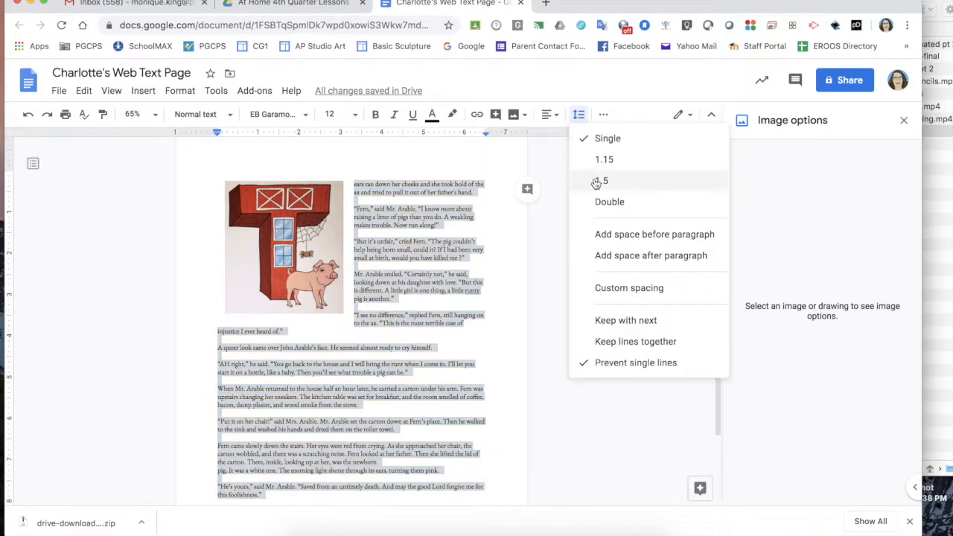
pyautogui.click(612, 257)
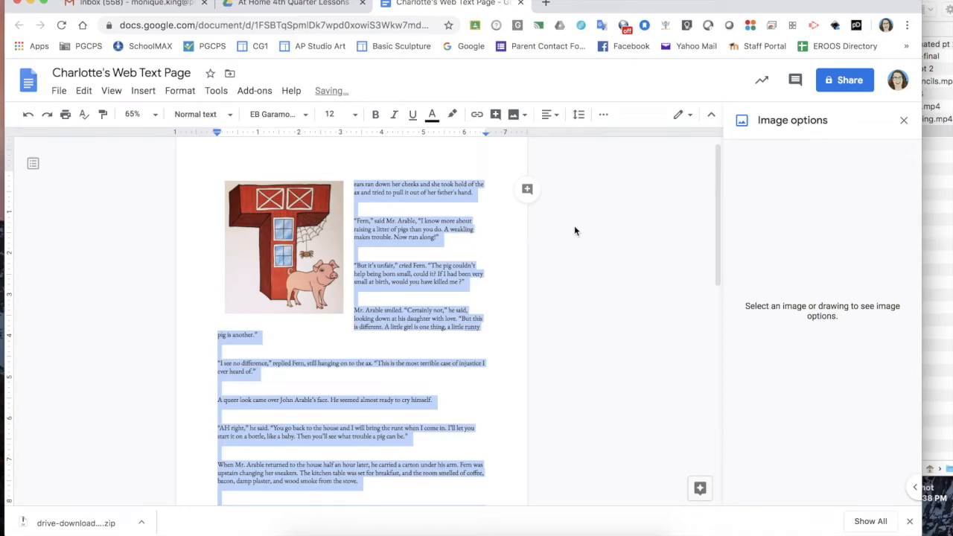
pyautogui.click(555, 116)
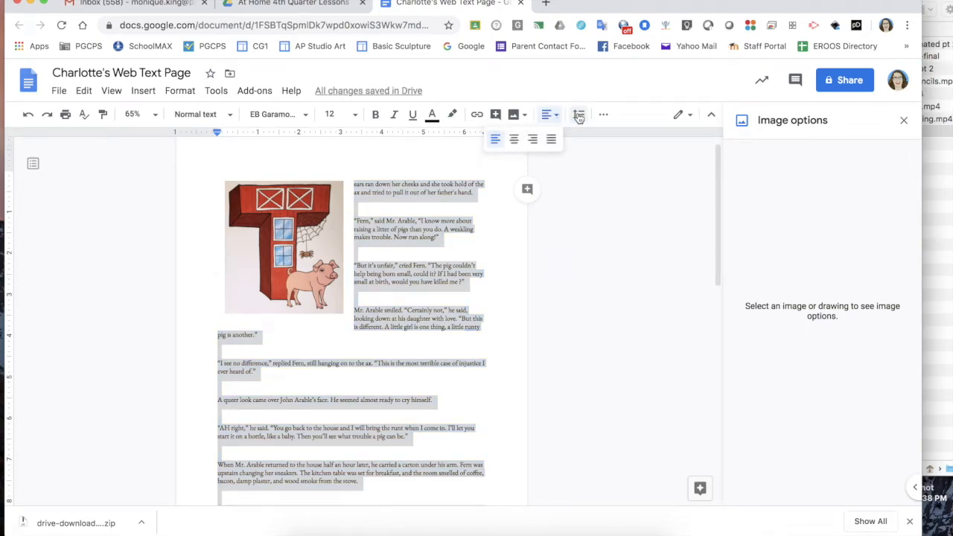
pyautogui.click(578, 116)
pyautogui.click(606, 255)
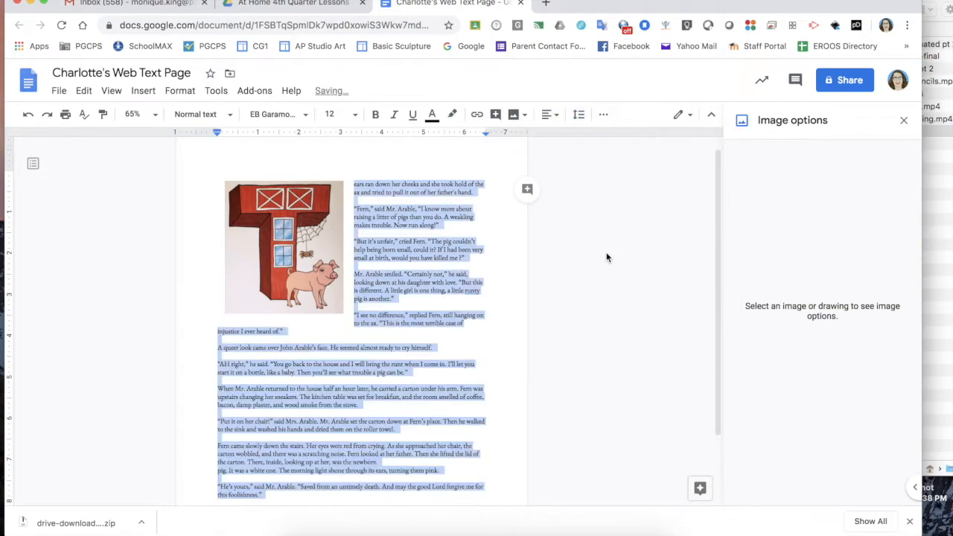
# Try shrinking the T image proportionally to about 2.7 inches wide to change how the text wraps beside it
pyautogui.click(408, 201)
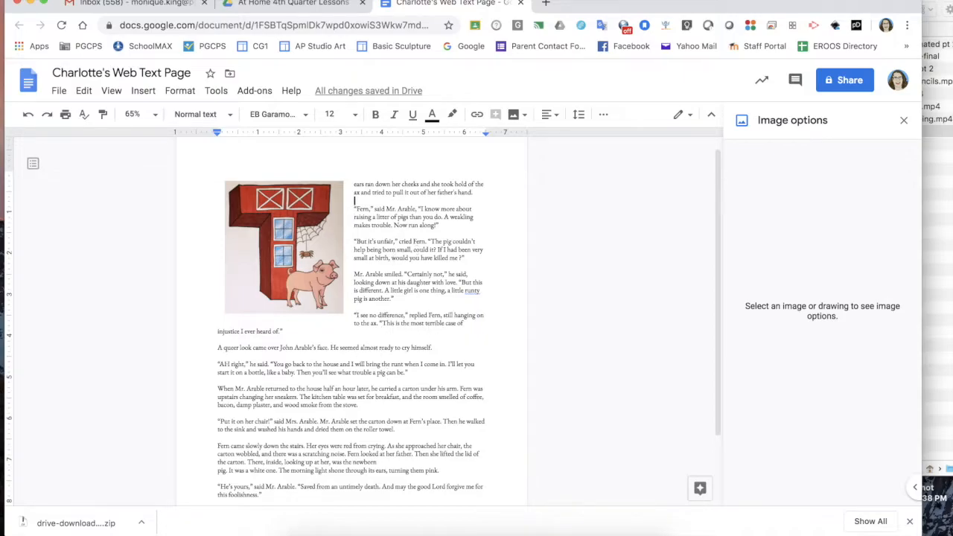
pyautogui.click(320, 266)
pyautogui.moveTo(343, 314); pyautogui.dragTo(334, 305)
pyautogui.click(568, 294)
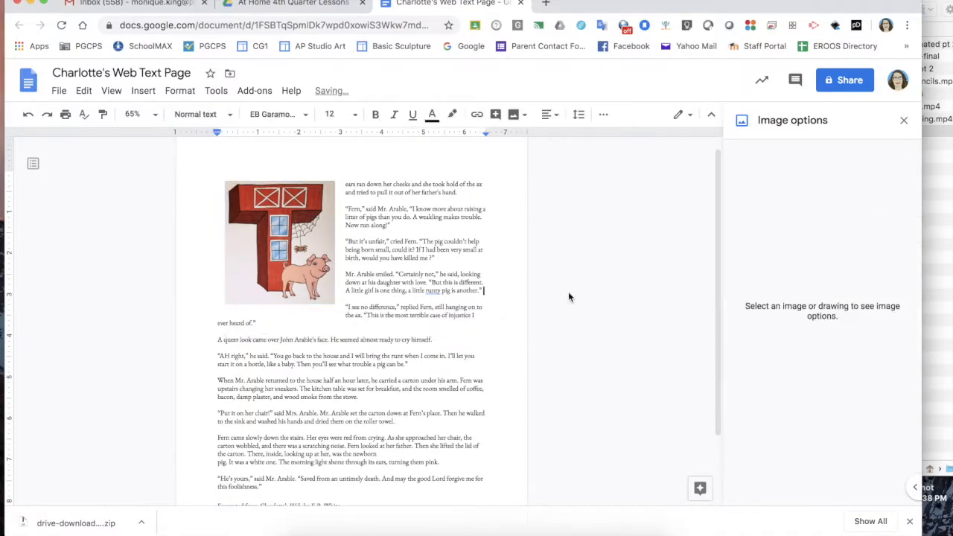
# Enlarge the T image proportionally to about 3.2 inches wide and deselect it
pyautogui.click(309, 271)
pyautogui.moveTo(336, 307); pyautogui.dragTo(358, 330)
pyautogui.click(615, 331)
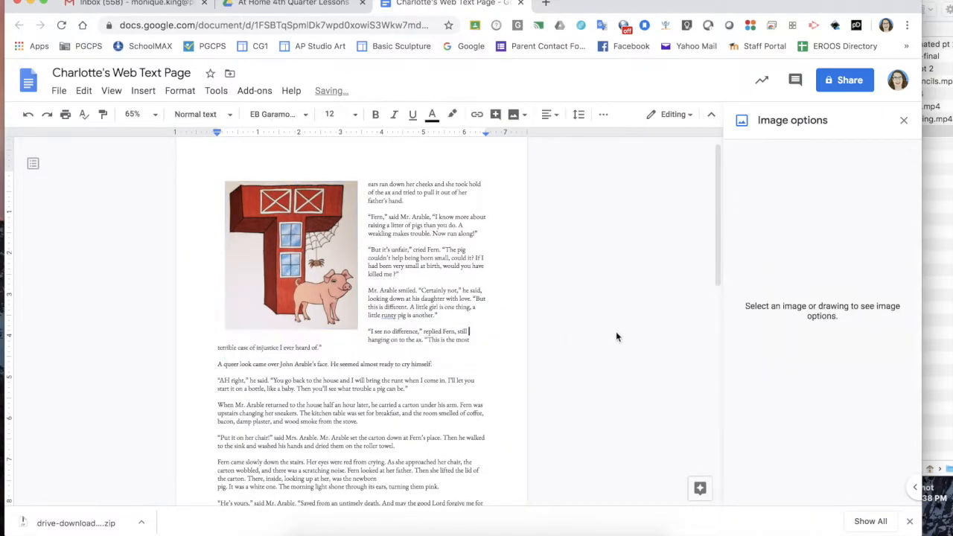
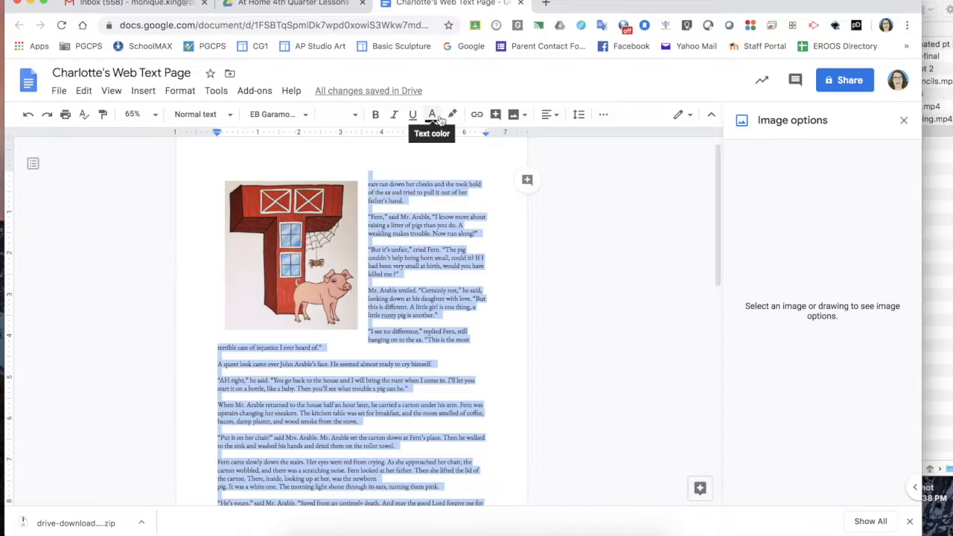
# Set the selected story text to font size 18, and check how it fits across the pages
pyautogui.click(355, 115)
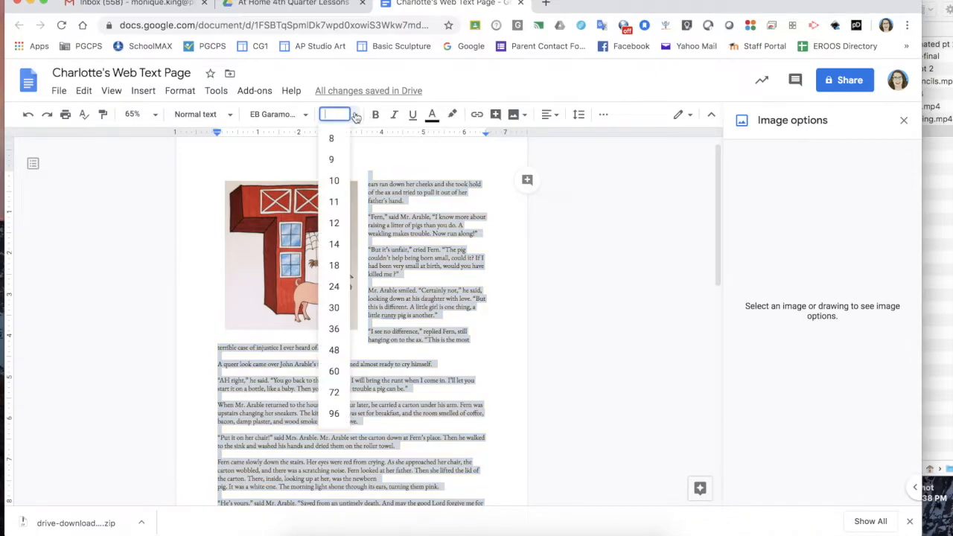
pyautogui.click(334, 265)
pyautogui.click(513, 391)
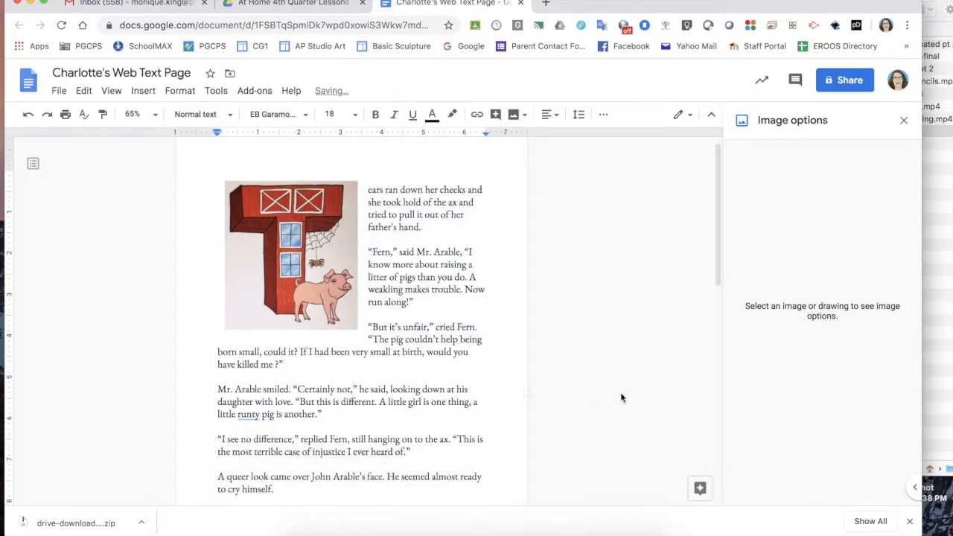
pyautogui.scroll(-3, 572, 417)
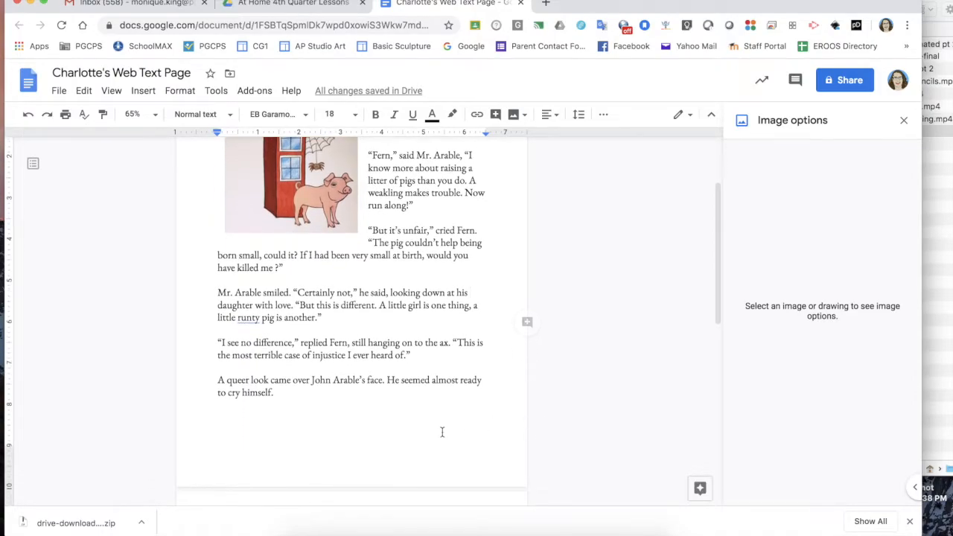
pyautogui.scroll(-10, 441, 432)
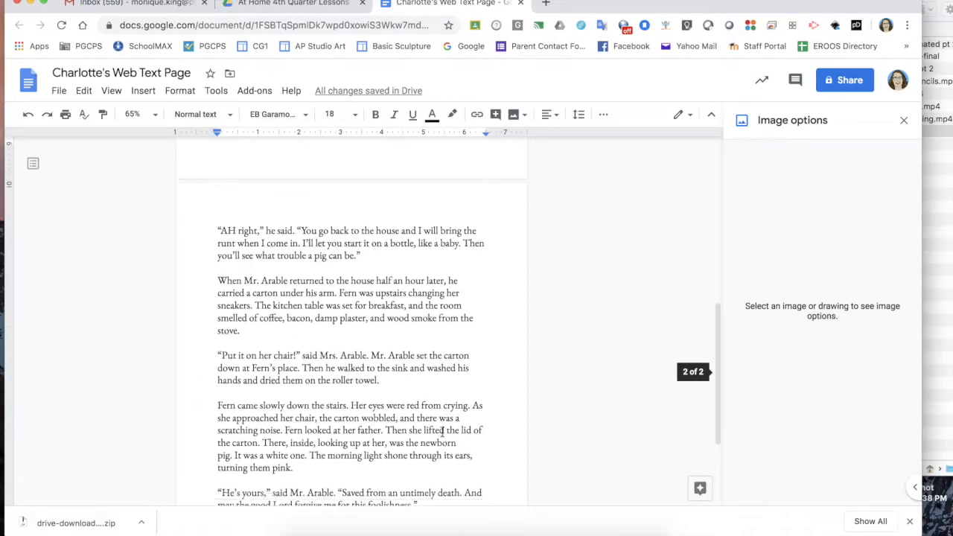
pyautogui.scroll(-4, 441, 431)
pyautogui.scroll(20, 441, 432)
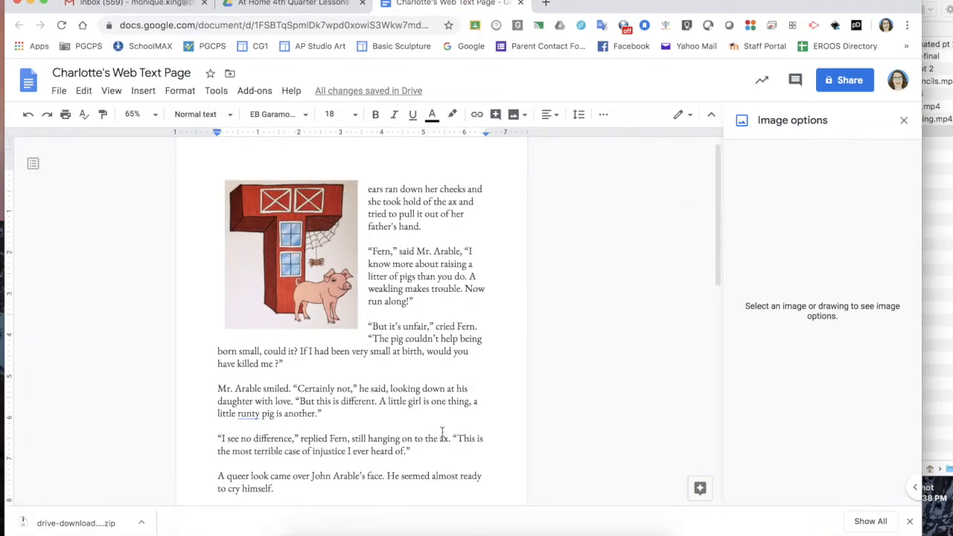
# Undo the last font size change and set the selected story text to size 14
pyautogui.press('super+z')
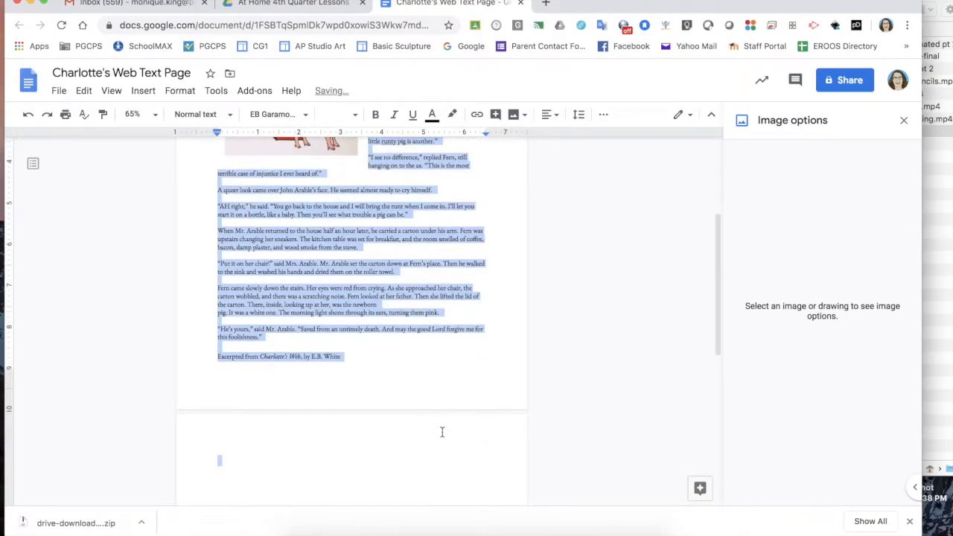
pyautogui.scroll(6, 441, 432)
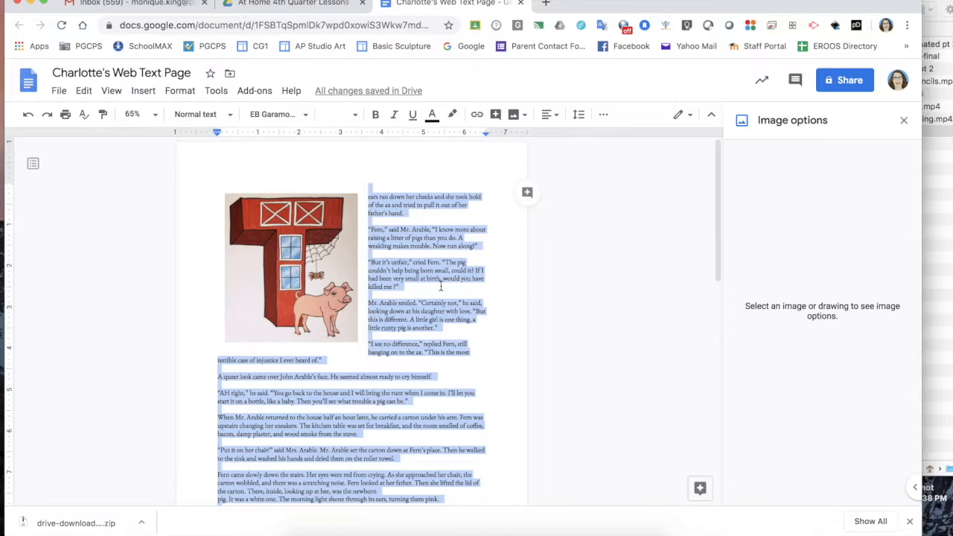
pyautogui.click(354, 114)
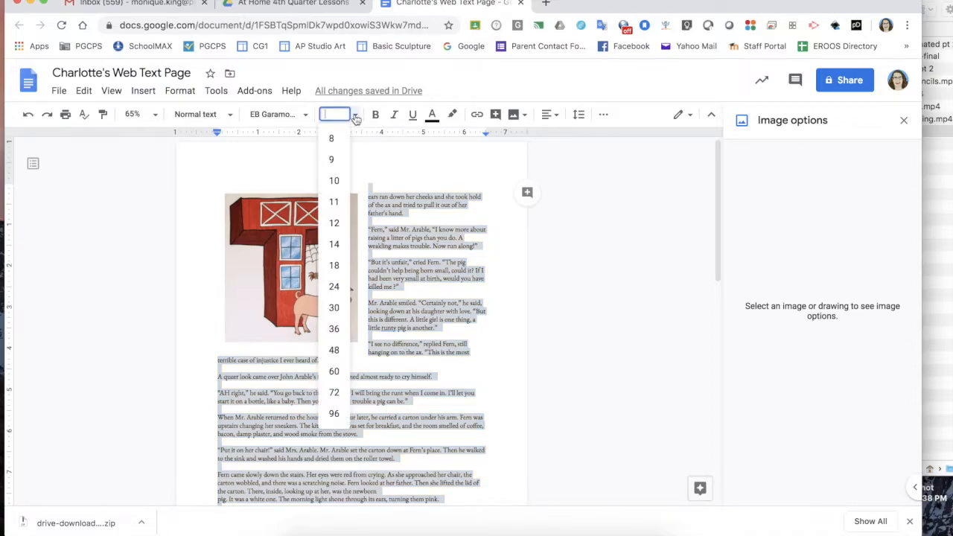
pyautogui.click(334, 244)
pyautogui.click(447, 365)
pyautogui.scroll(-3, 448, 365)
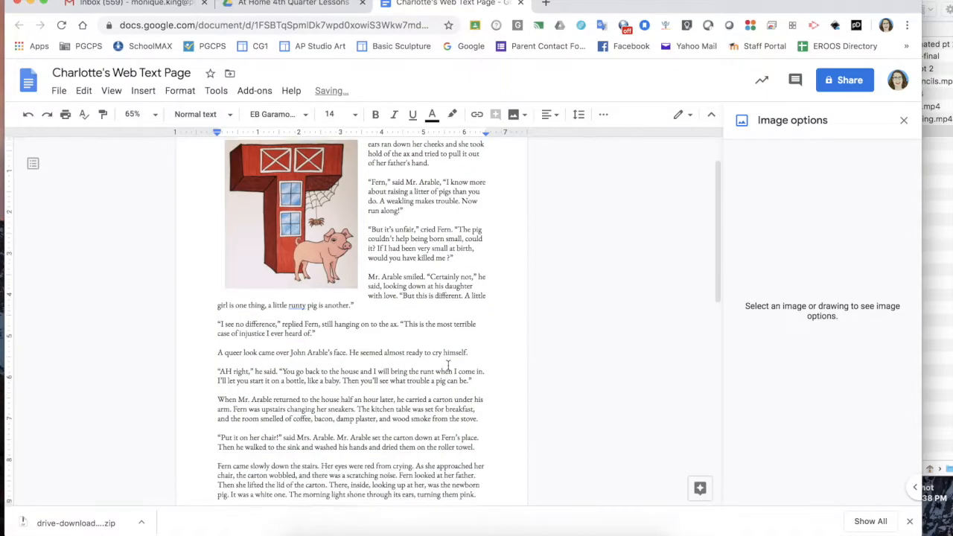
# Delete the blank lines between the paragraphs beside the T image, down to the one starting "I see no difference"
pyautogui.click(391, 182)
pyautogui.press('BackSpace')
pyautogui.click(399, 219)
pyautogui.press('BackSpace')
pyautogui.click(385, 266)
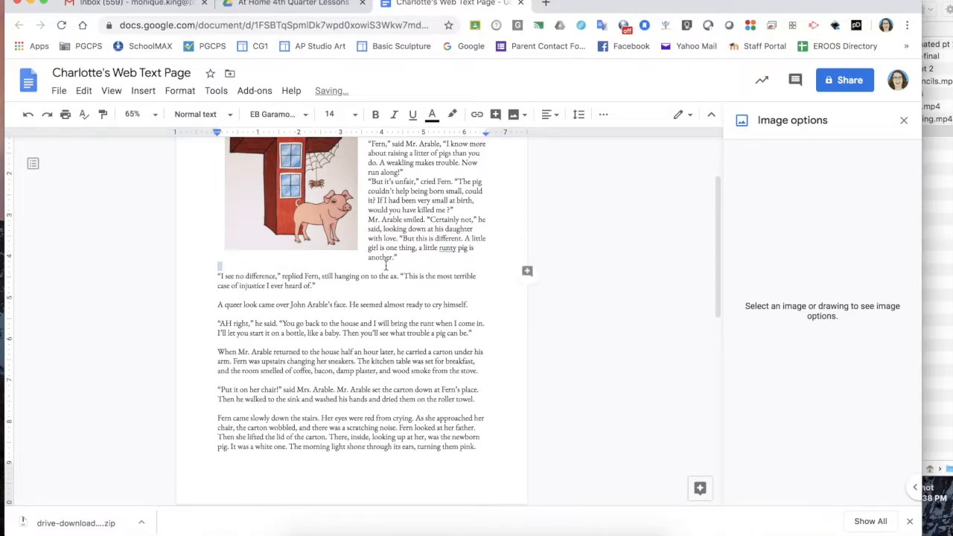
pyautogui.press('Delete')
# Delete the blank lines above the paragraphs starting "A queer look", "AH right" and "When Mr. Arable returned"
pyautogui.click(305, 283)
pyautogui.press('BackSpace')
pyautogui.click(290, 298)
pyautogui.press('BackSpace')
pyautogui.click(278, 313)
pyautogui.press('BackSpace')
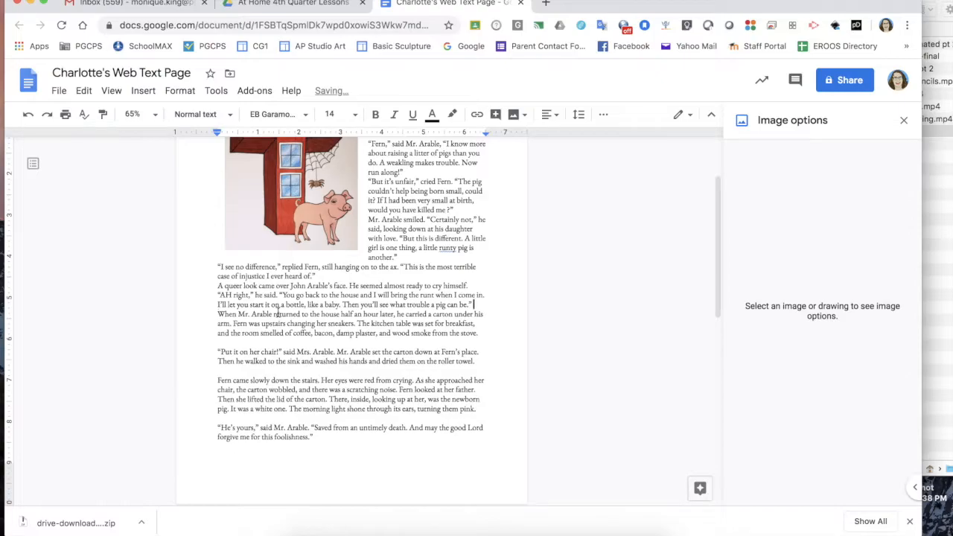
# Delete the blank lines above the paragraphs starting "Put it on her chair", "Fern came slowly" and "He's yours"
pyautogui.click(268, 342)
pyautogui.press('BackSpace')
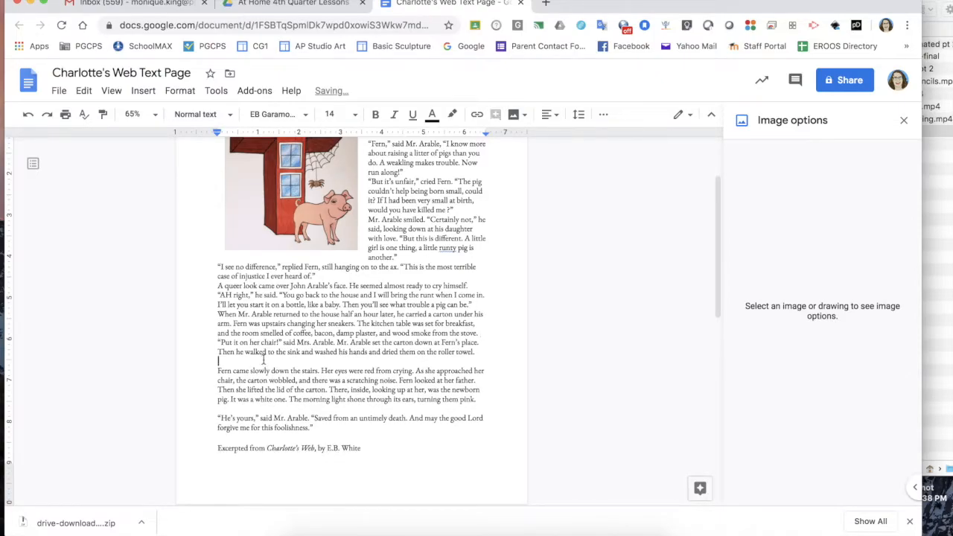
pyautogui.click(262, 363)
pyautogui.press('BackSpace')
pyautogui.click(253, 399)
pyautogui.press('BackSpace')
pyautogui.click(250, 419)
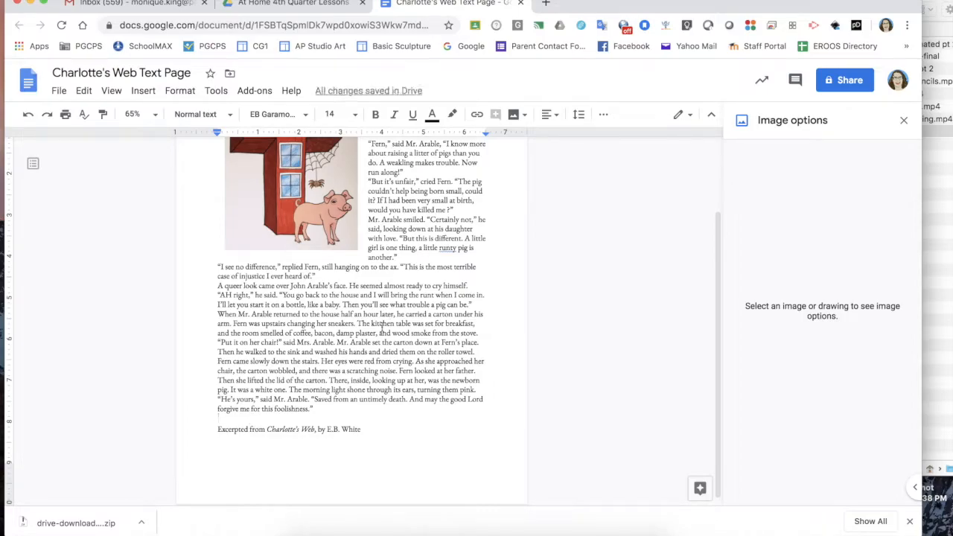
# Remove the remaining blank line between the opening paragraph and the one starting "Fern," said Mr. Arable
pyautogui.scroll(2, 378, 342)
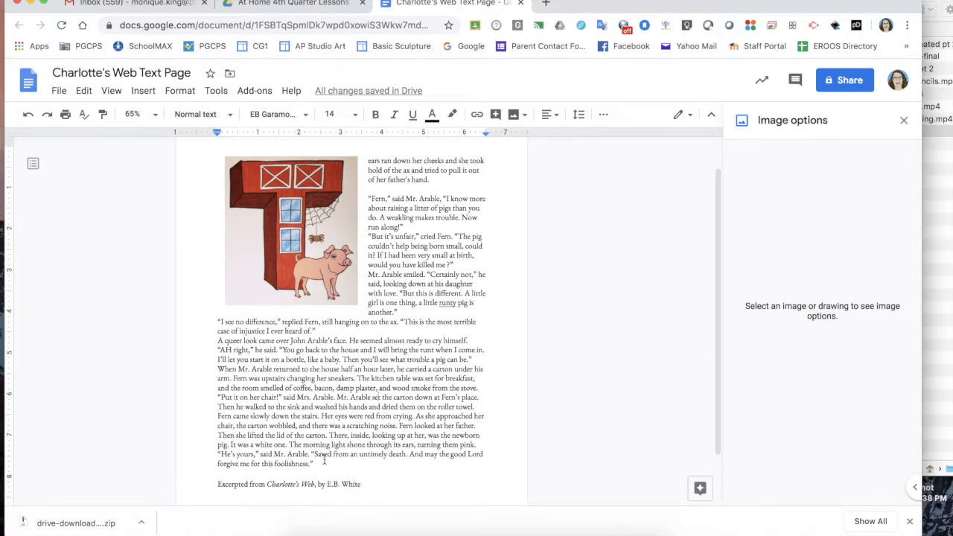
pyautogui.moveTo(325, 463); pyautogui.dragTo(212, 186)
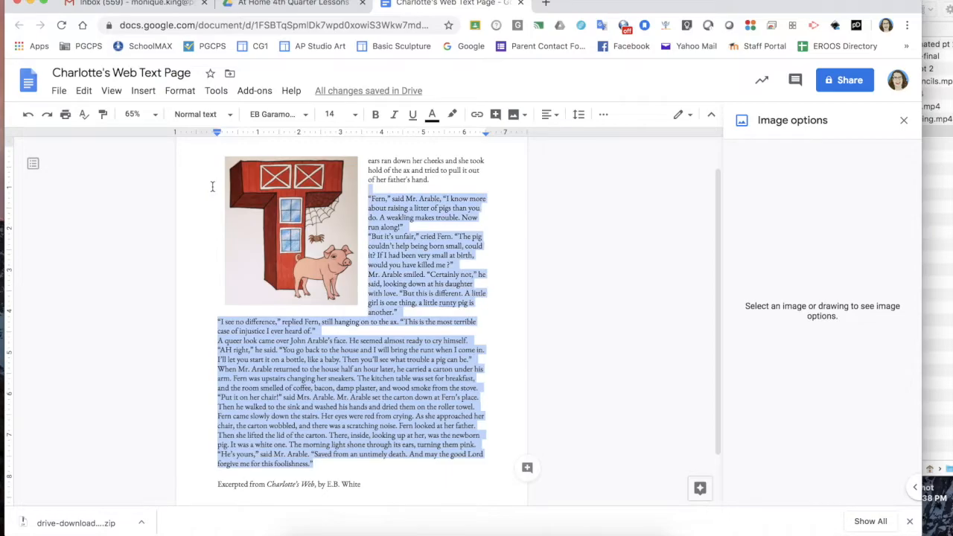
pyautogui.click(418, 192)
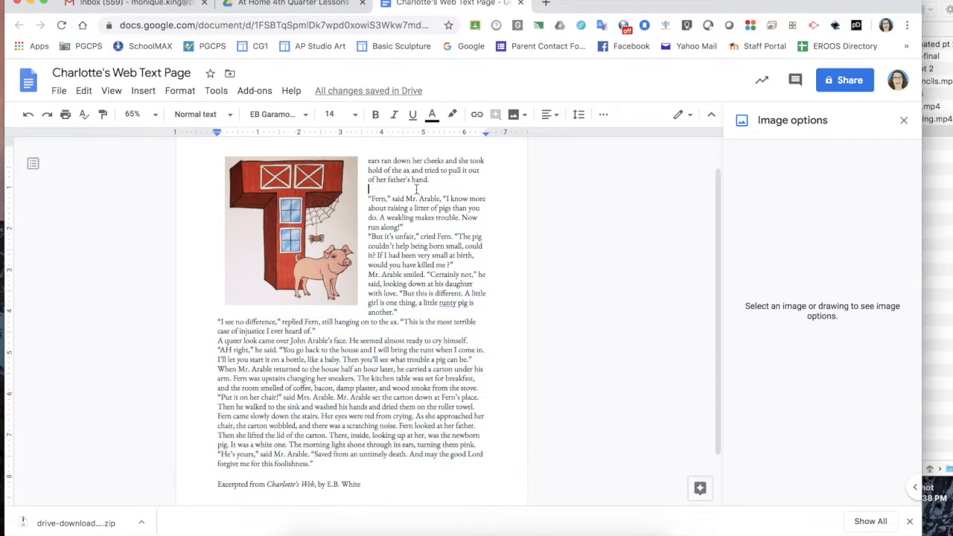
pyautogui.press('BackSpace')
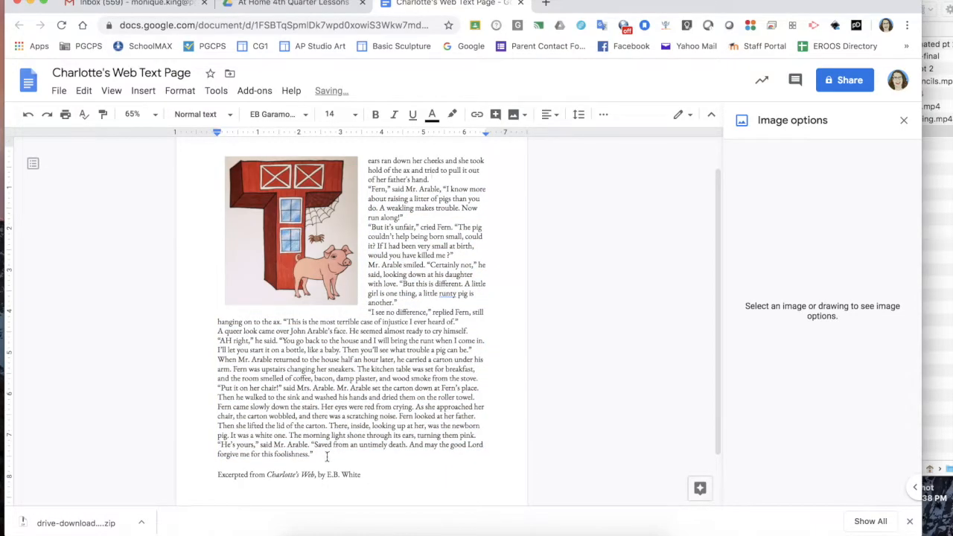
# Select the story text except the source line, try adding space after each paragraph, and remove that spacing again
pyautogui.moveTo(325, 456); pyautogui.dragTo(322, 158)
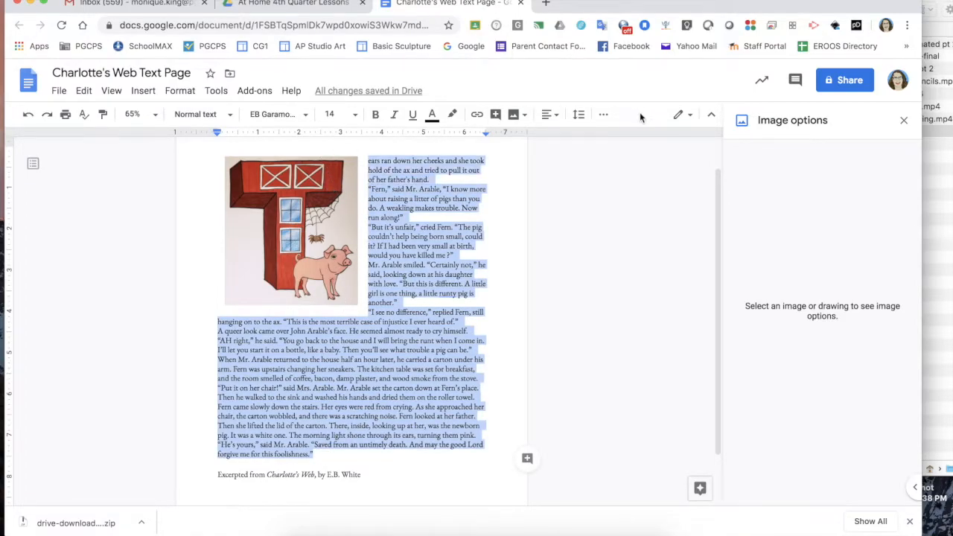
pyautogui.click(578, 113)
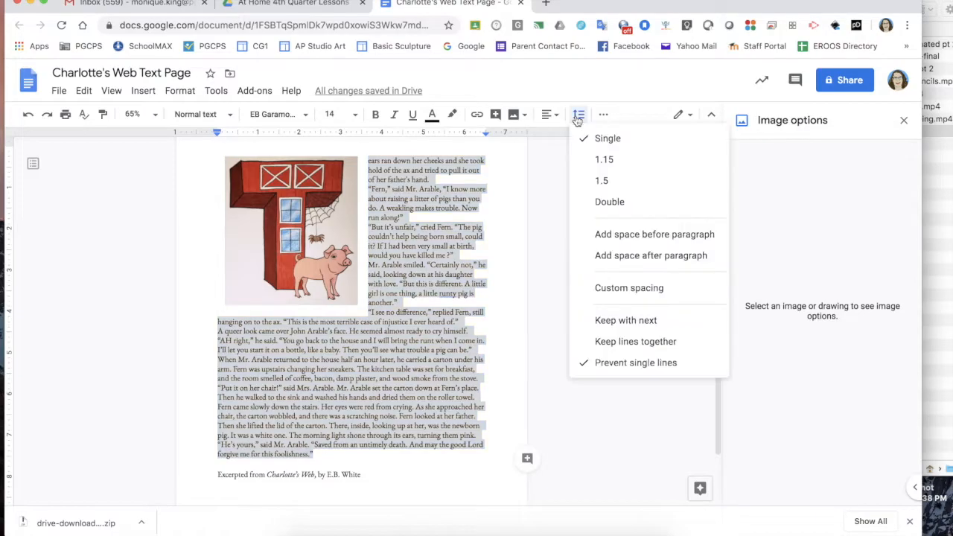
pyautogui.click(642, 256)
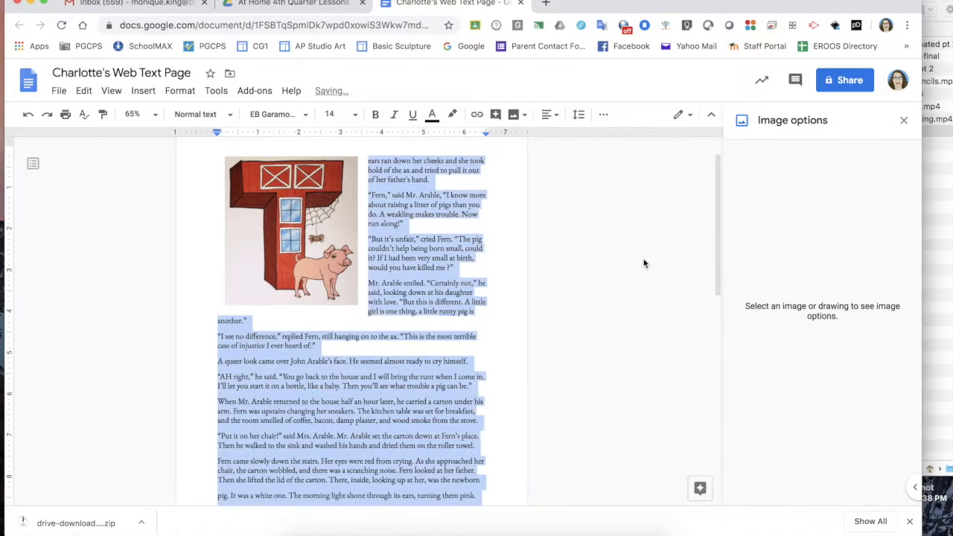
pyautogui.click(579, 116)
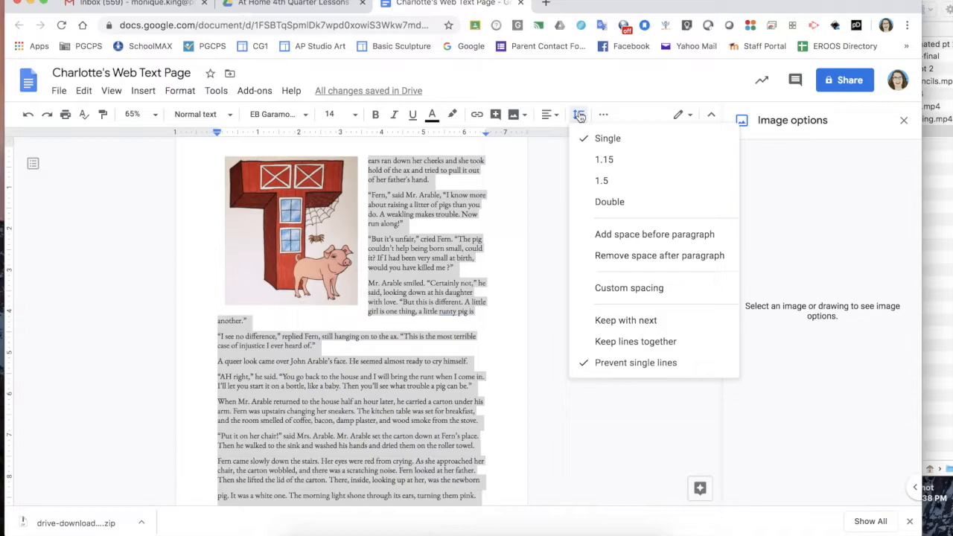
pyautogui.click(600, 253)
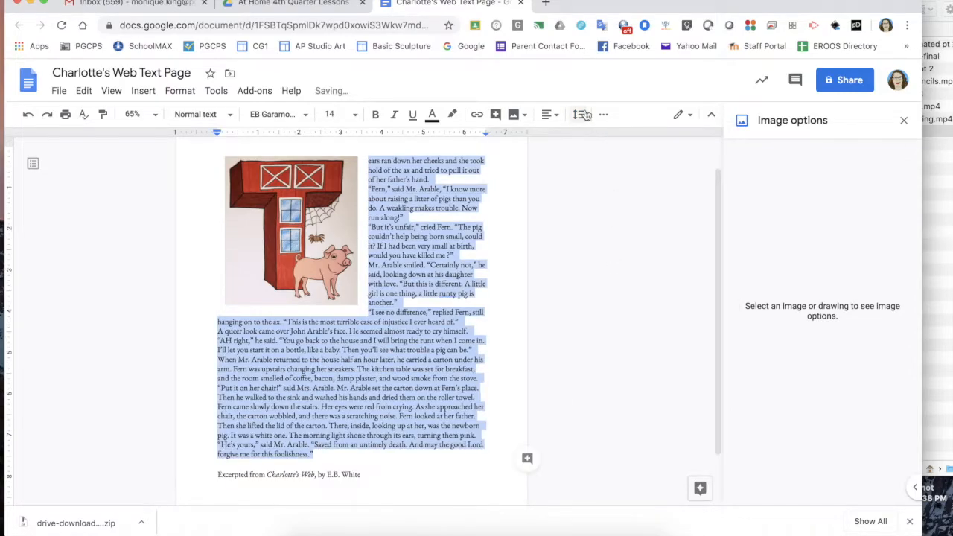
# Apply custom spacing of 10 pt after each paragraph of the selected story text, and deselect it
pyautogui.click(578, 115)
pyautogui.click(623, 292)
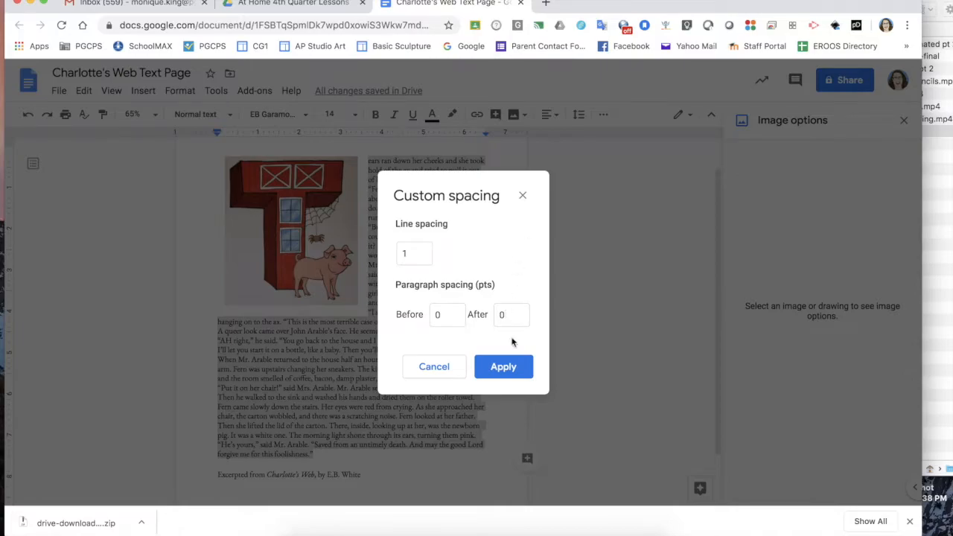
pyautogui.click(509, 313)
pyautogui.write('10')
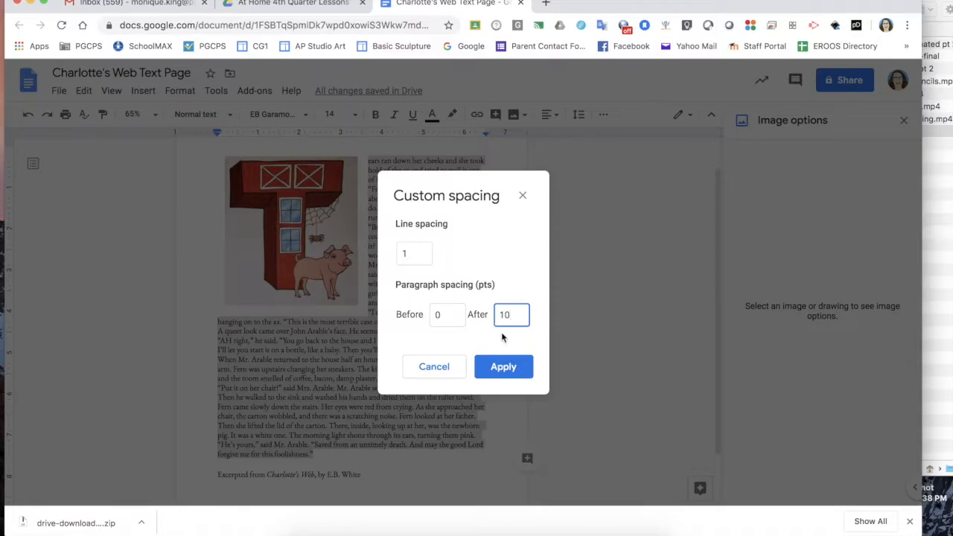
pyautogui.click(503, 368)
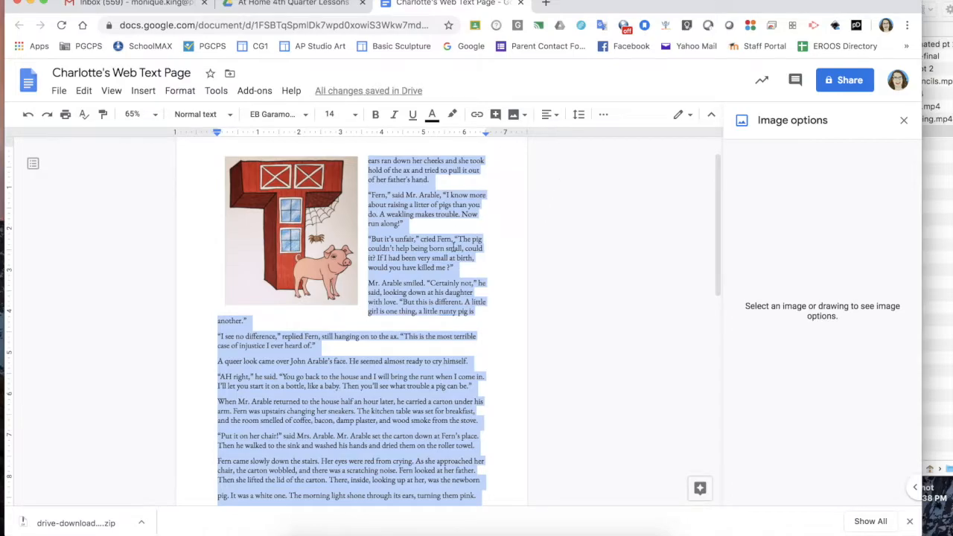
pyautogui.click(437, 249)
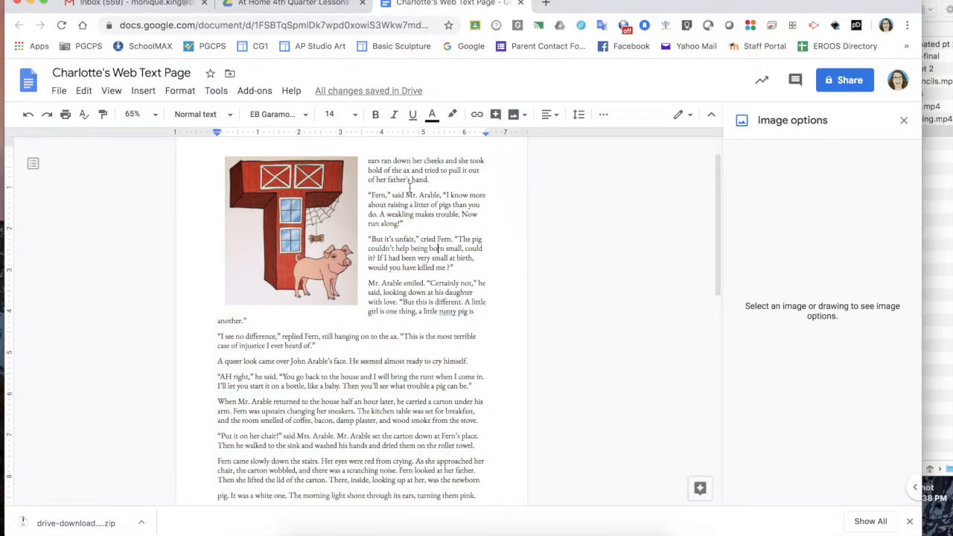
# Set all the document's text to font size 12 and deselect it
pyautogui.press('super+a')
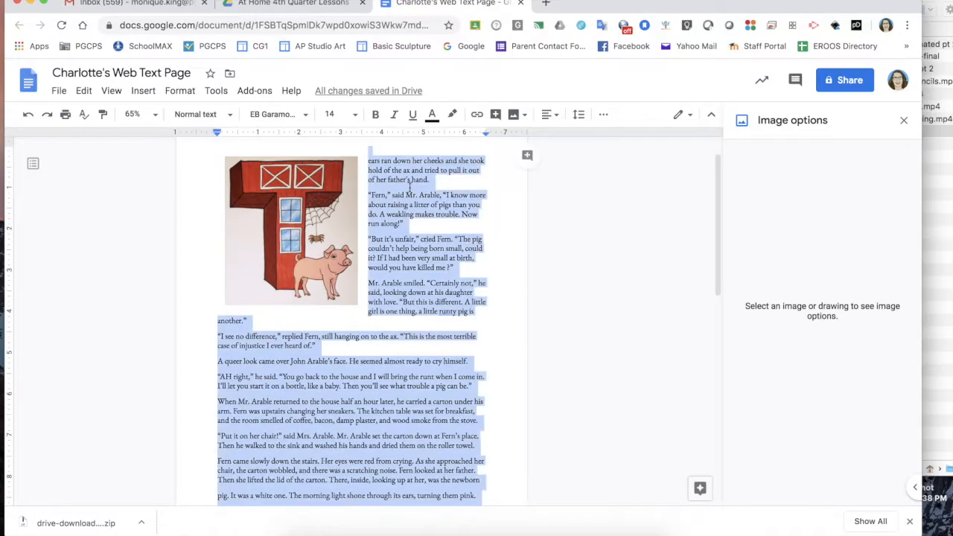
pyautogui.click(335, 114)
pyautogui.click(334, 222)
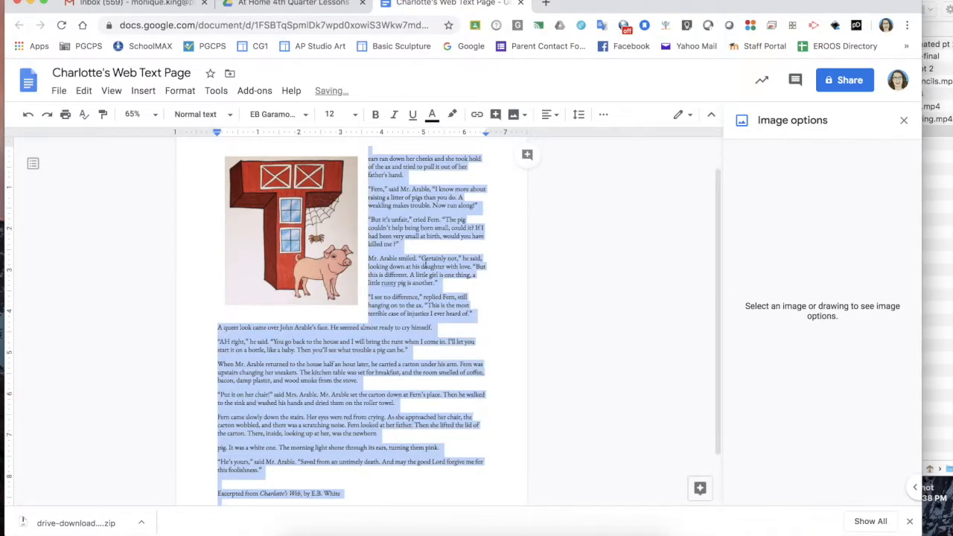
pyautogui.click(430, 271)
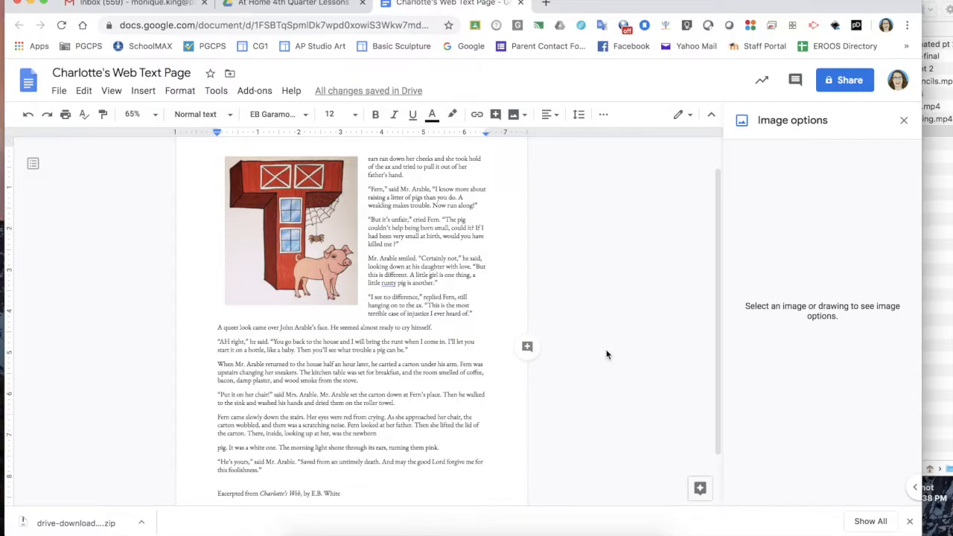
# Examine how the text wraps around the T image and fits on the page down to the source line
pyautogui.scroll(-2, 615, 358)
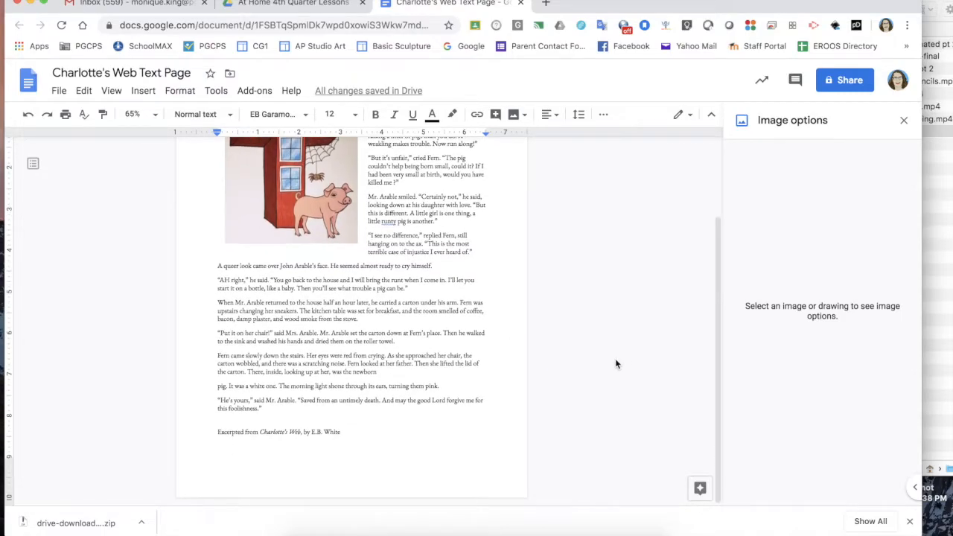
pyautogui.scroll(3, 615, 358)
pyautogui.scroll(1, 615, 363)
pyautogui.scroll(-2, 616, 363)
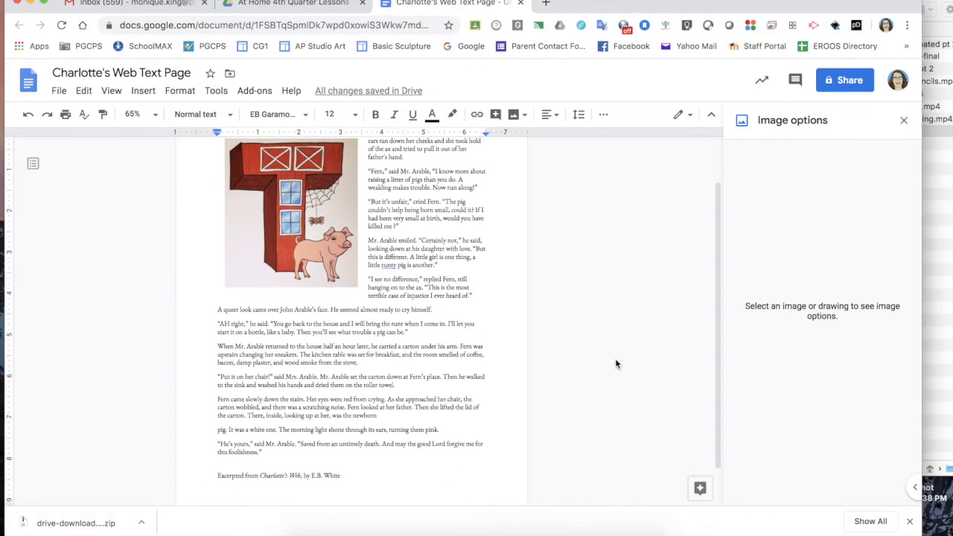
pyautogui.scroll(1, 615, 363)
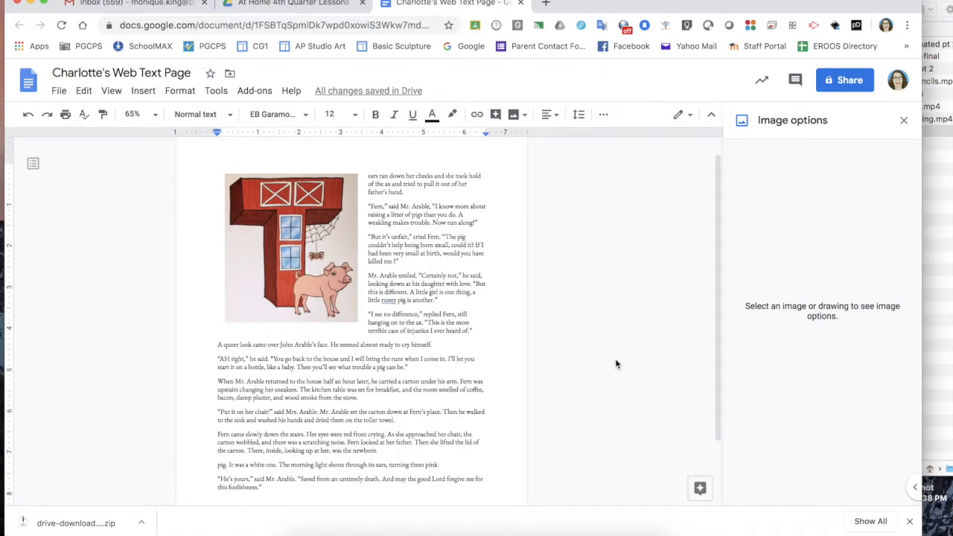
pyautogui.scroll(-2, 399, 404)
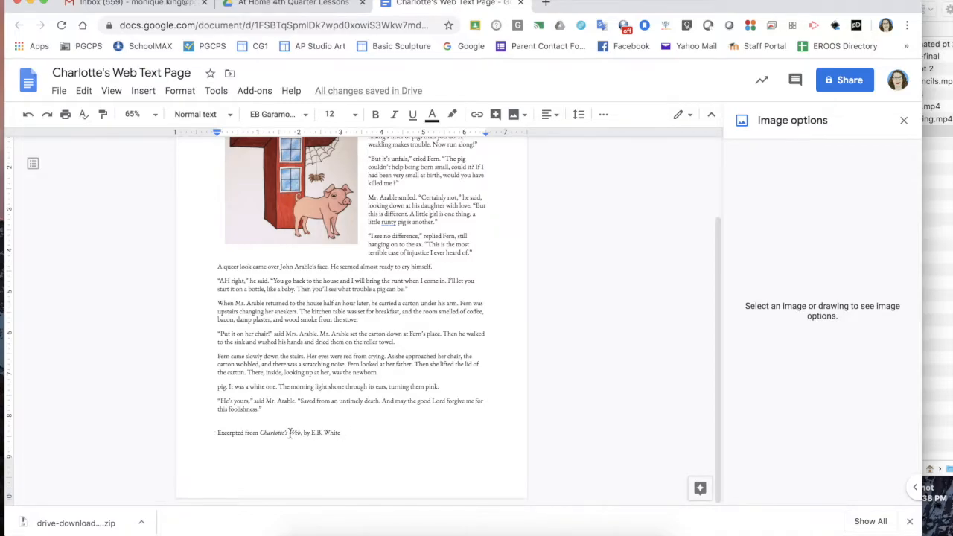
pyautogui.scroll(3, 298, 421)
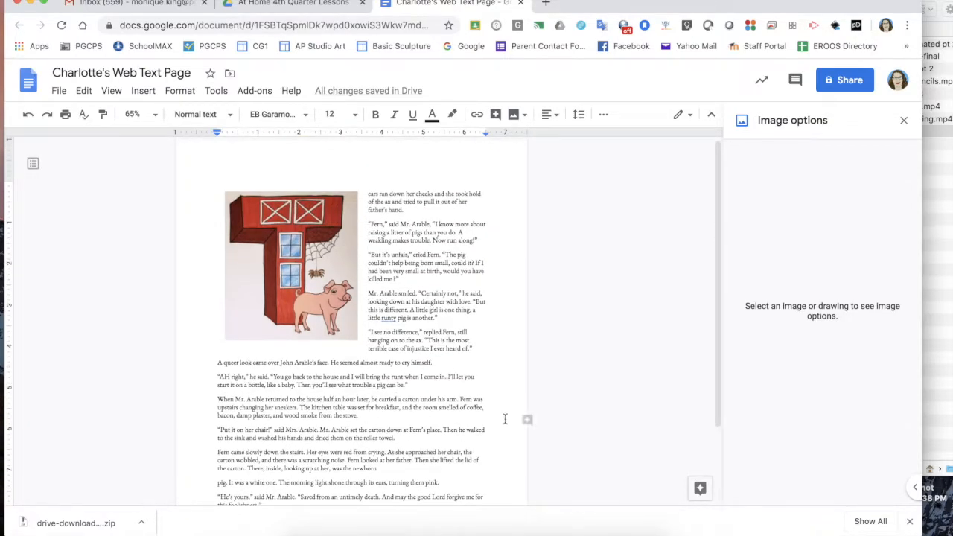
pyautogui.scroll(-1, 505, 419)
pyautogui.scroll(1, 505, 419)
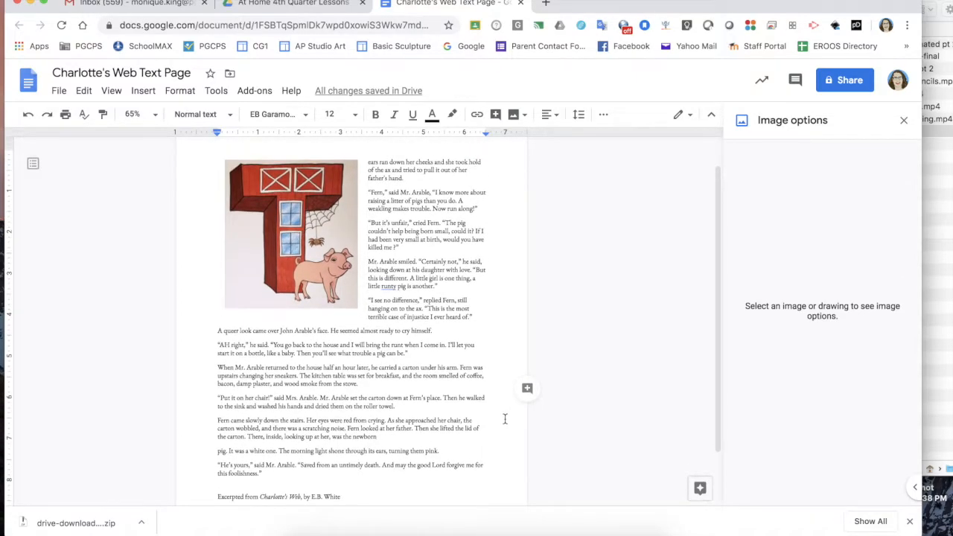